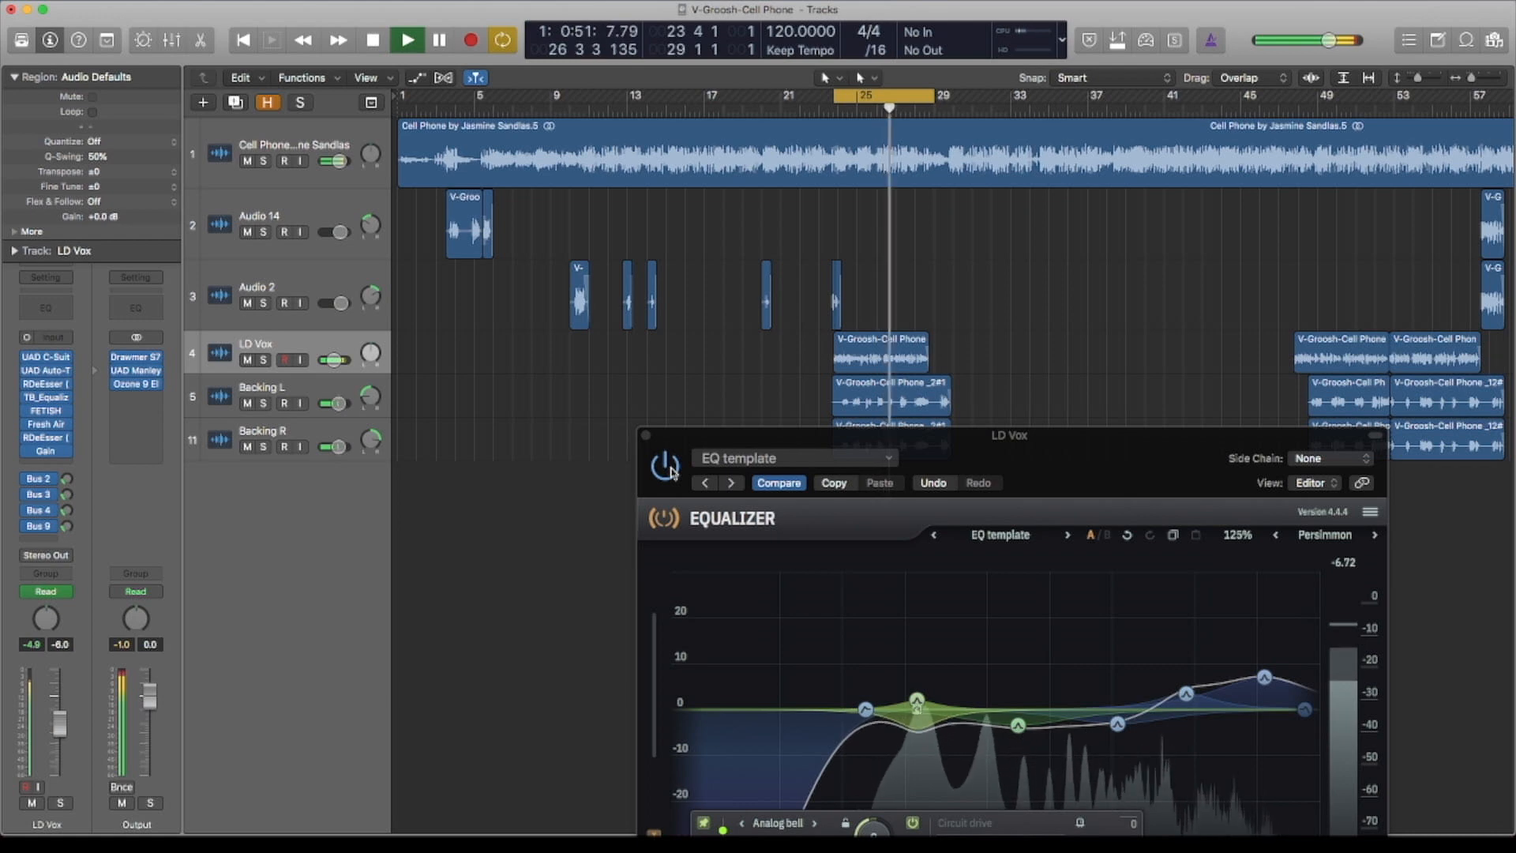
- Toggle the LD Vox equalizer's bypass during playback to compare the vocal with and without EQ
{"action": "left_click", "coordinate": [670, 472]}
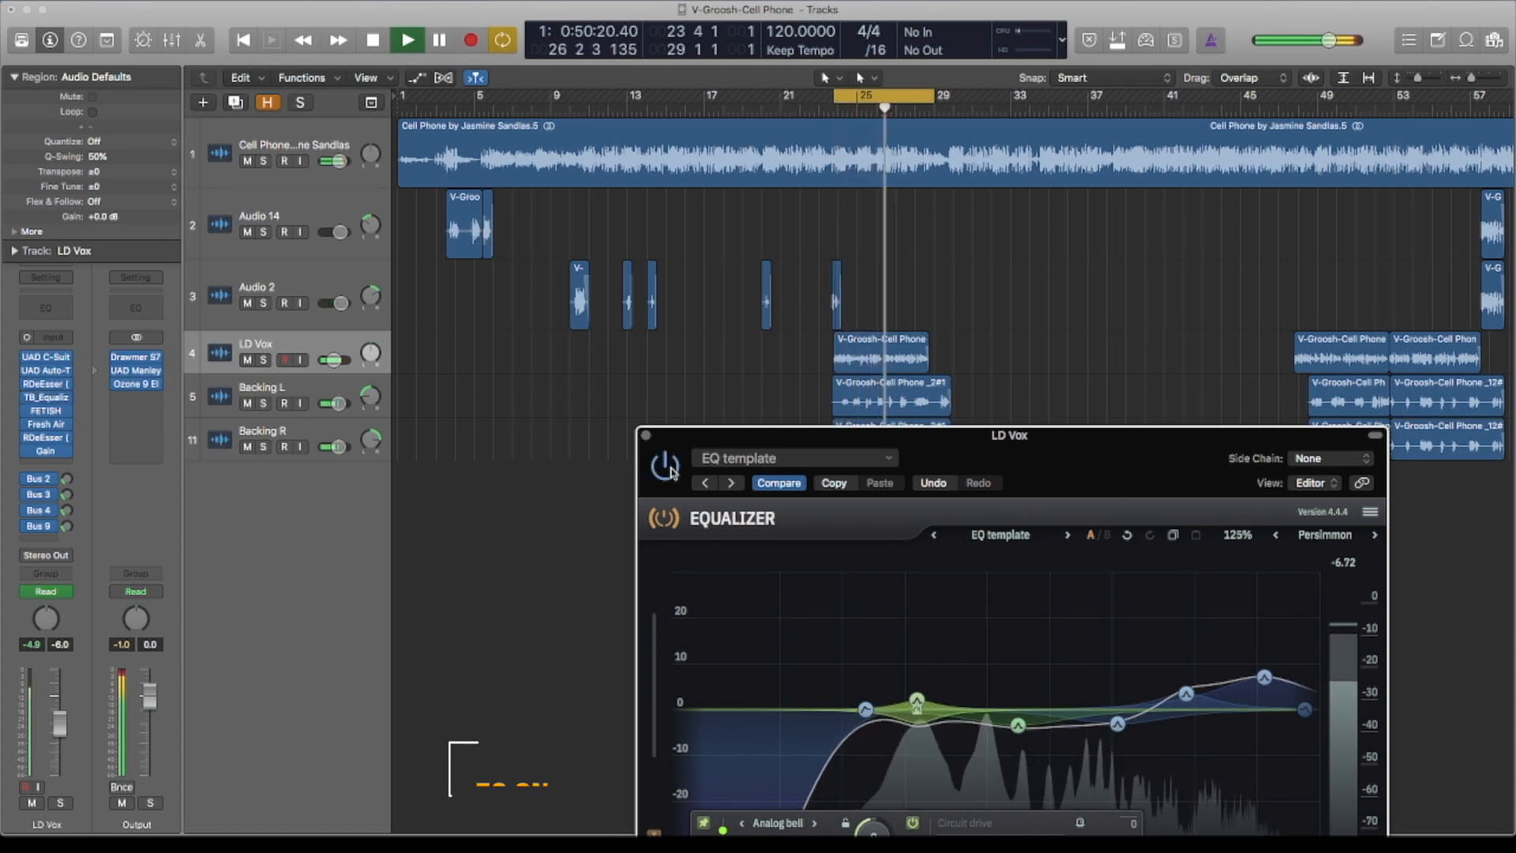
{"action": "left_click", "coordinate": [668, 469]}
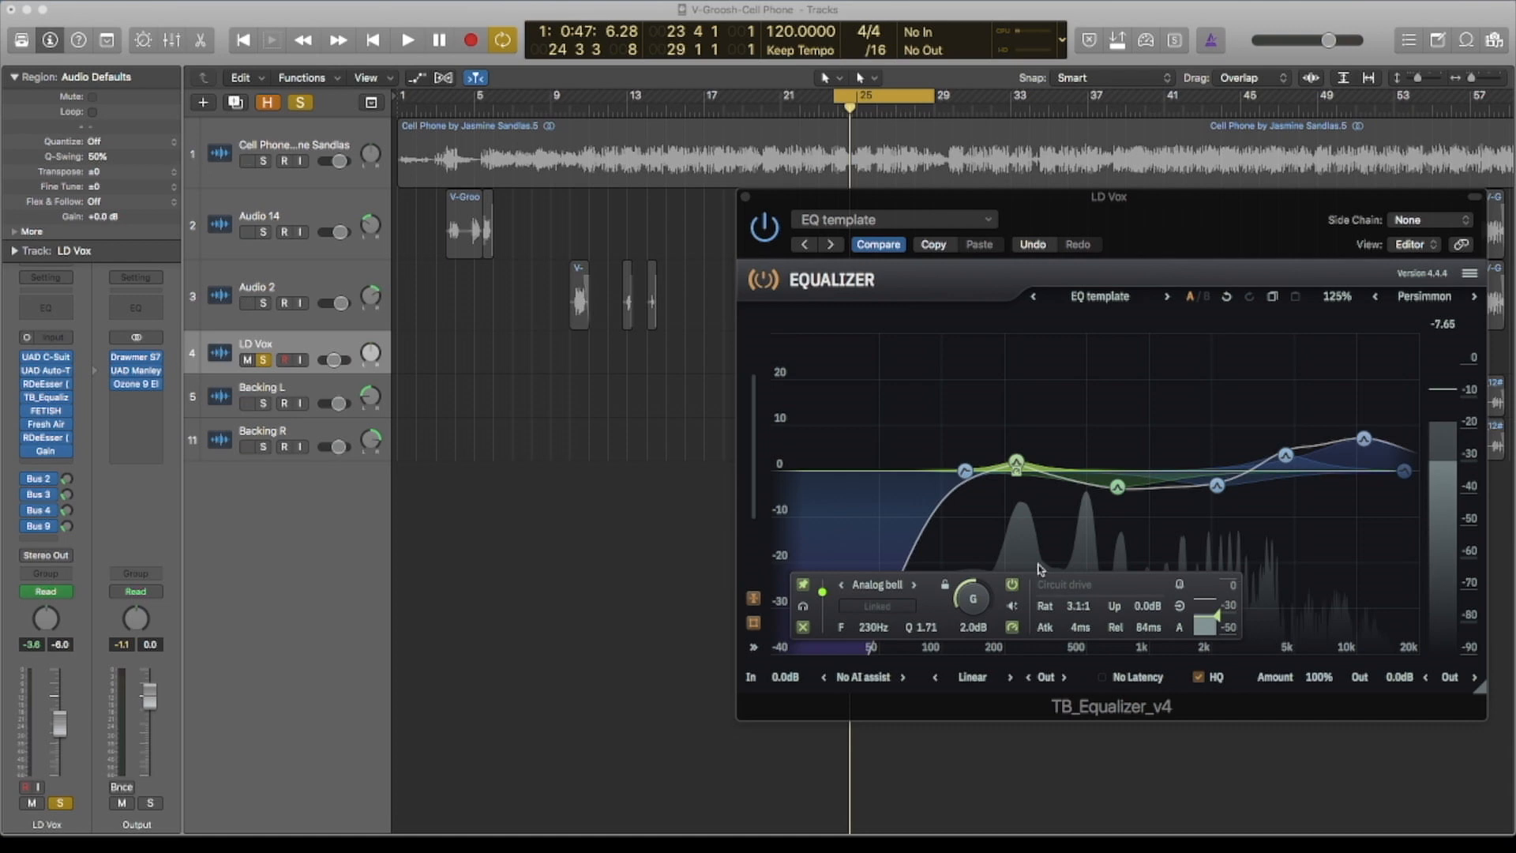
- Inspect the LD Vox track's C-Vox, Auto-Tune and first RDeEsser inserts one after another, closing each plug-in
{"action": "left_click", "coordinate": [41, 356]}
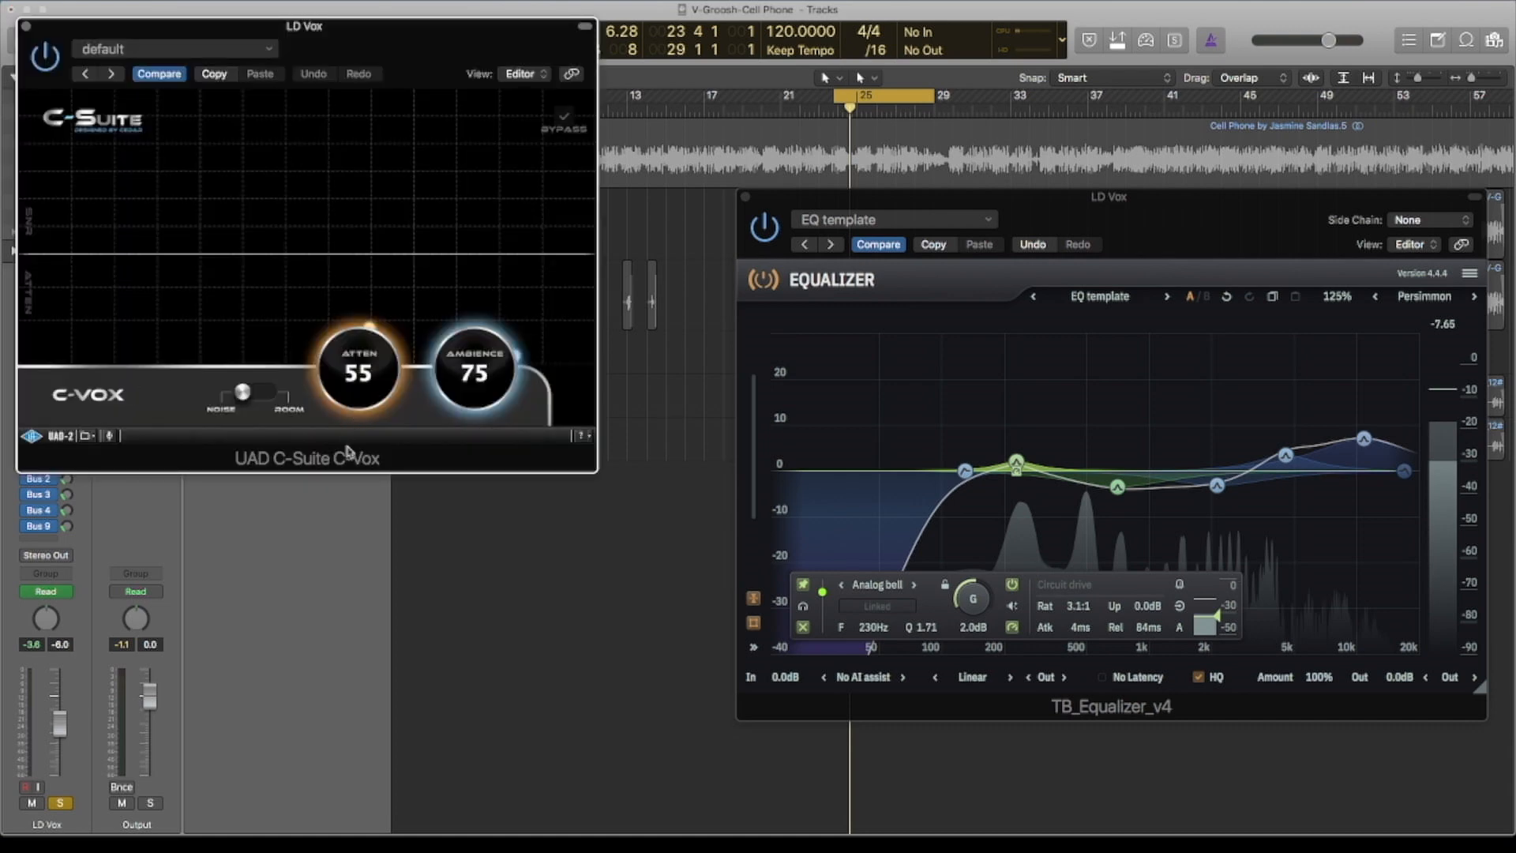
{"action": "left_click", "coordinate": [26, 27]}
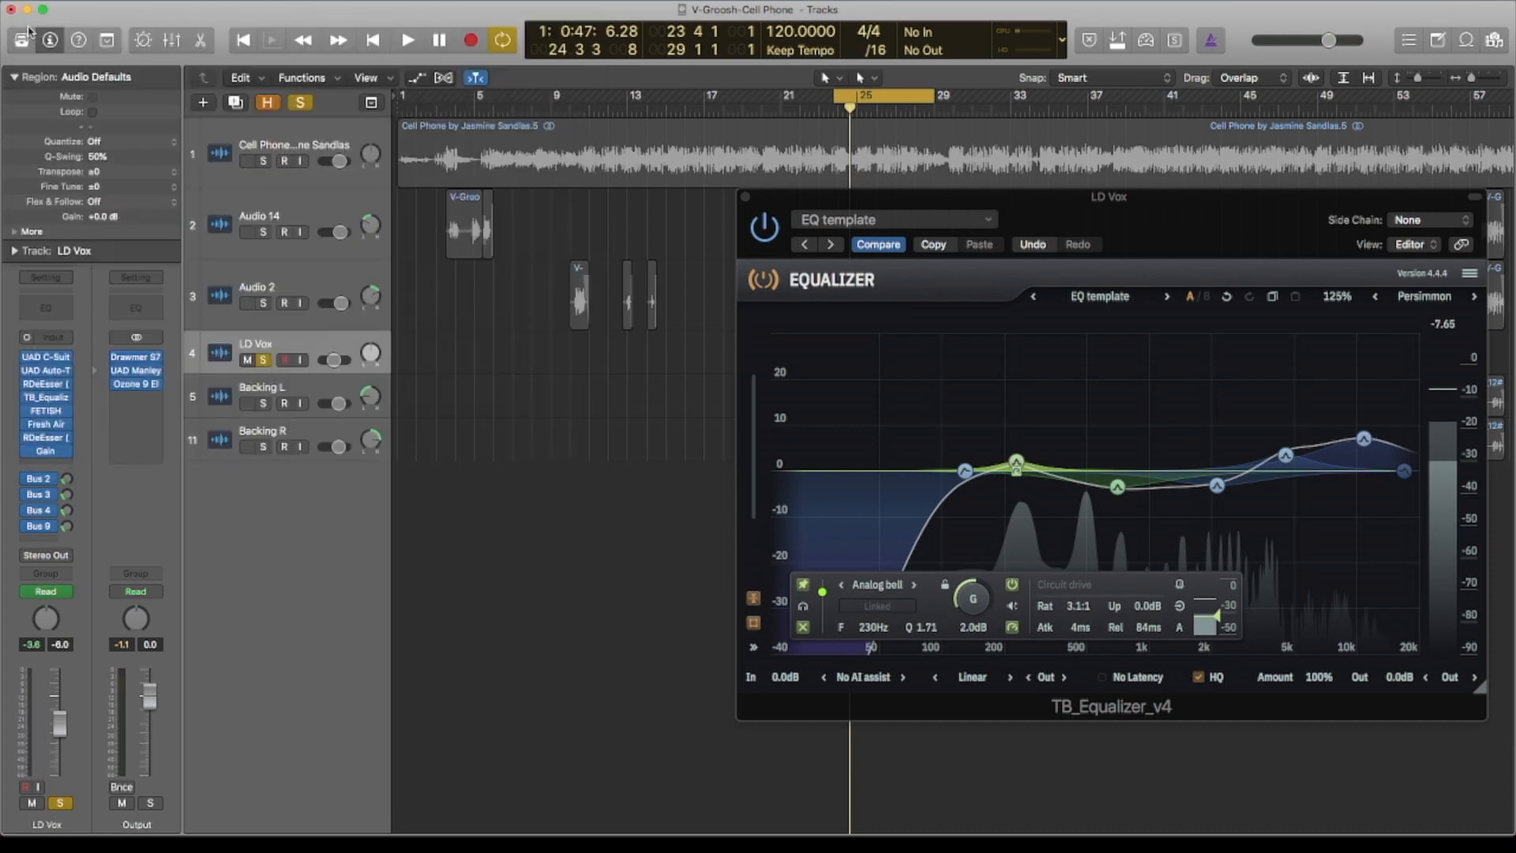
{"action": "mouse_move", "coordinate": [57, 375]}
{"action": "left_click", "coordinate": [58, 376]}
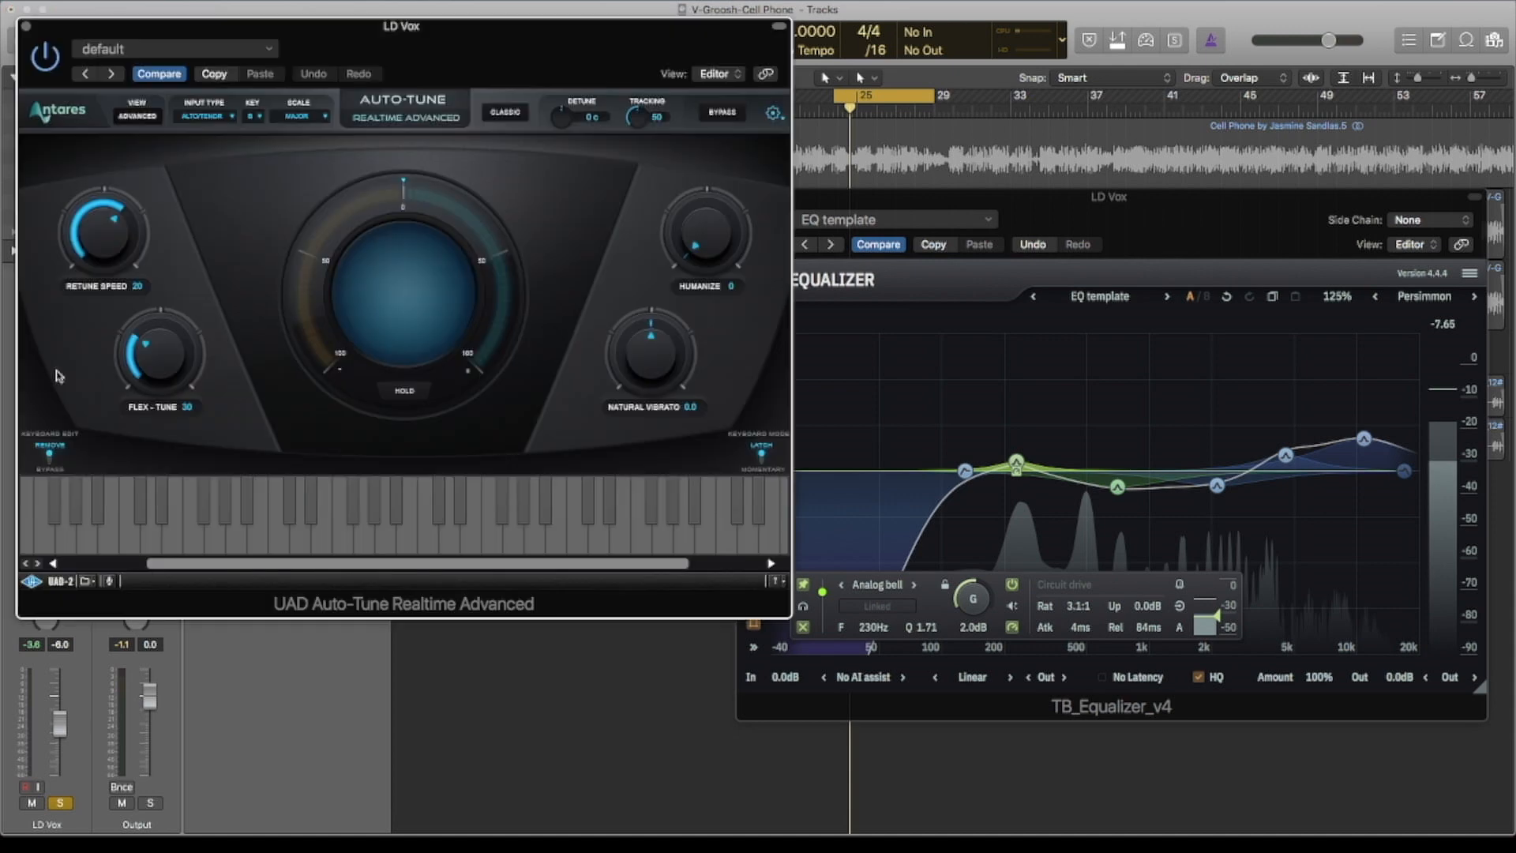
{"action": "key", "text": "super+w"}
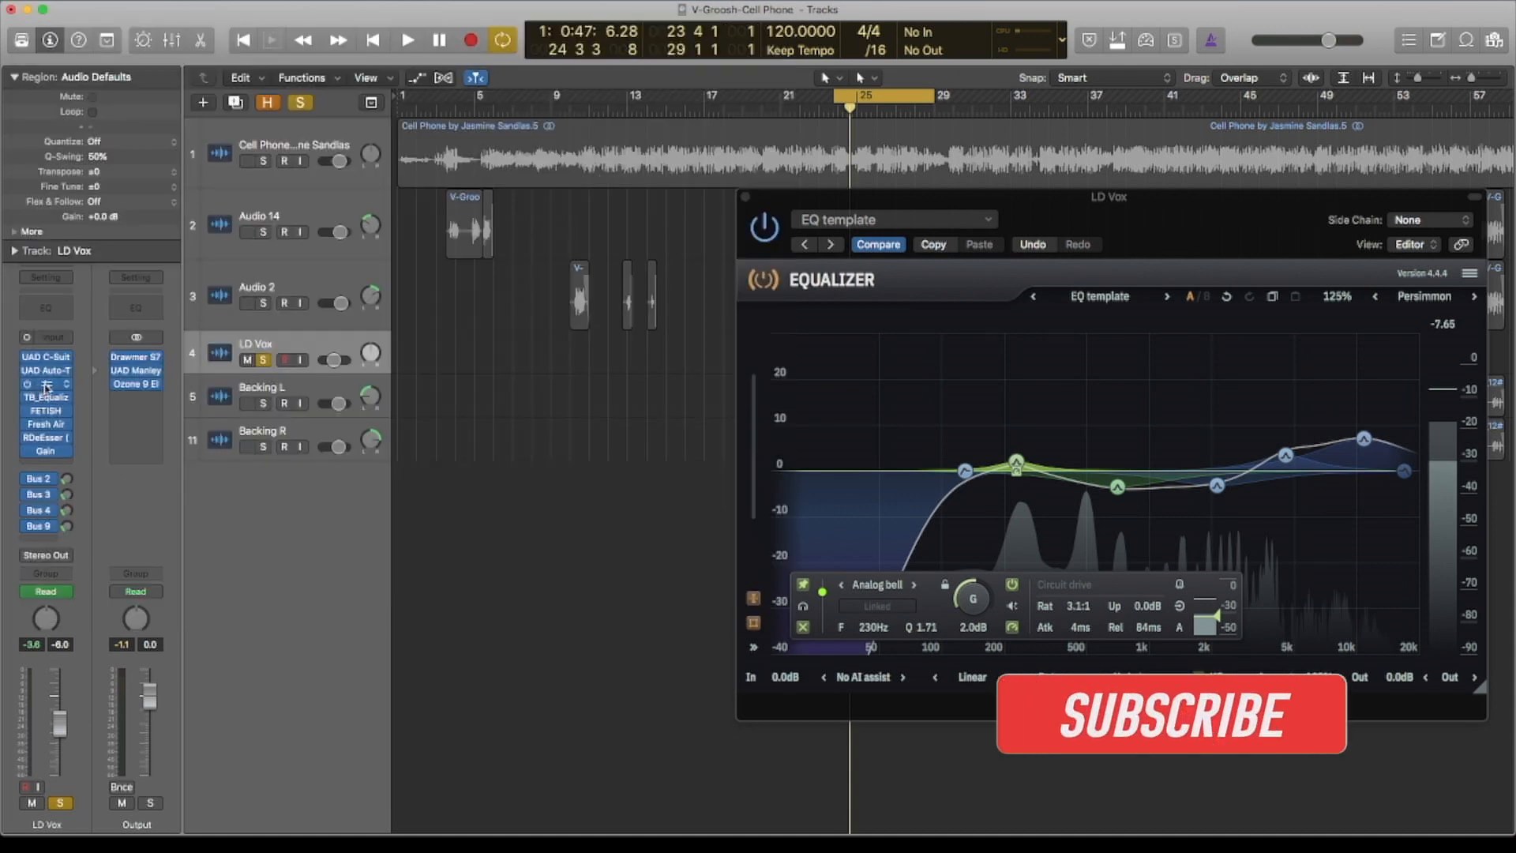
{"action": "left_click", "coordinate": [46, 385]}
{"action": "key", "text": "super+w"}
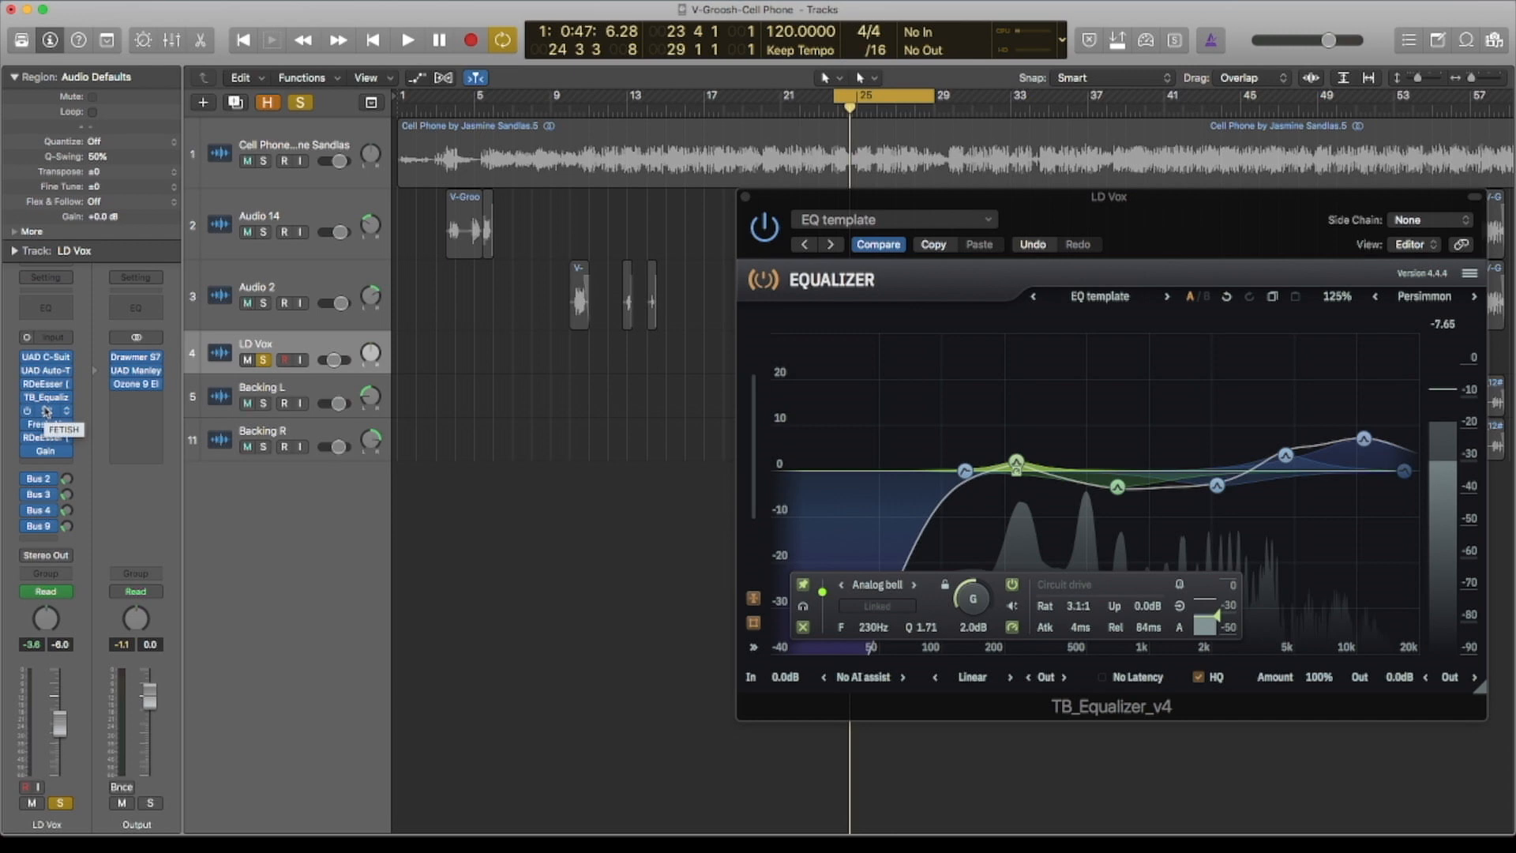
- Inspect the FETISH, Fresh Air, second RDeEsser and Gain inserts on the LD Vox track
{"action": "left_click", "coordinate": [46, 412]}
{"action": "left_click", "coordinate": [47, 426]}
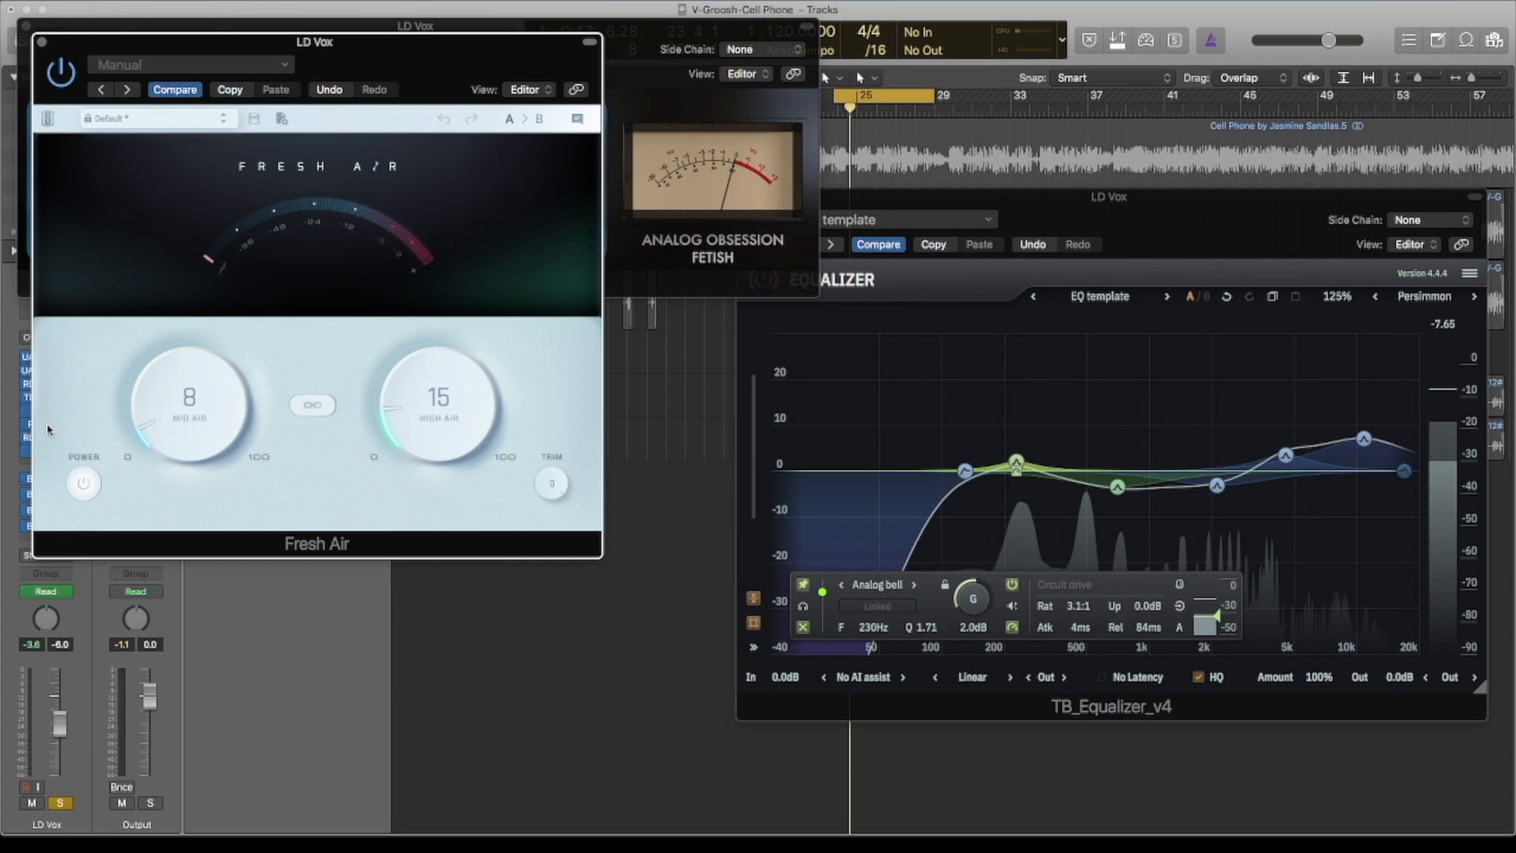
{"action": "left_click", "coordinate": [48, 440]}
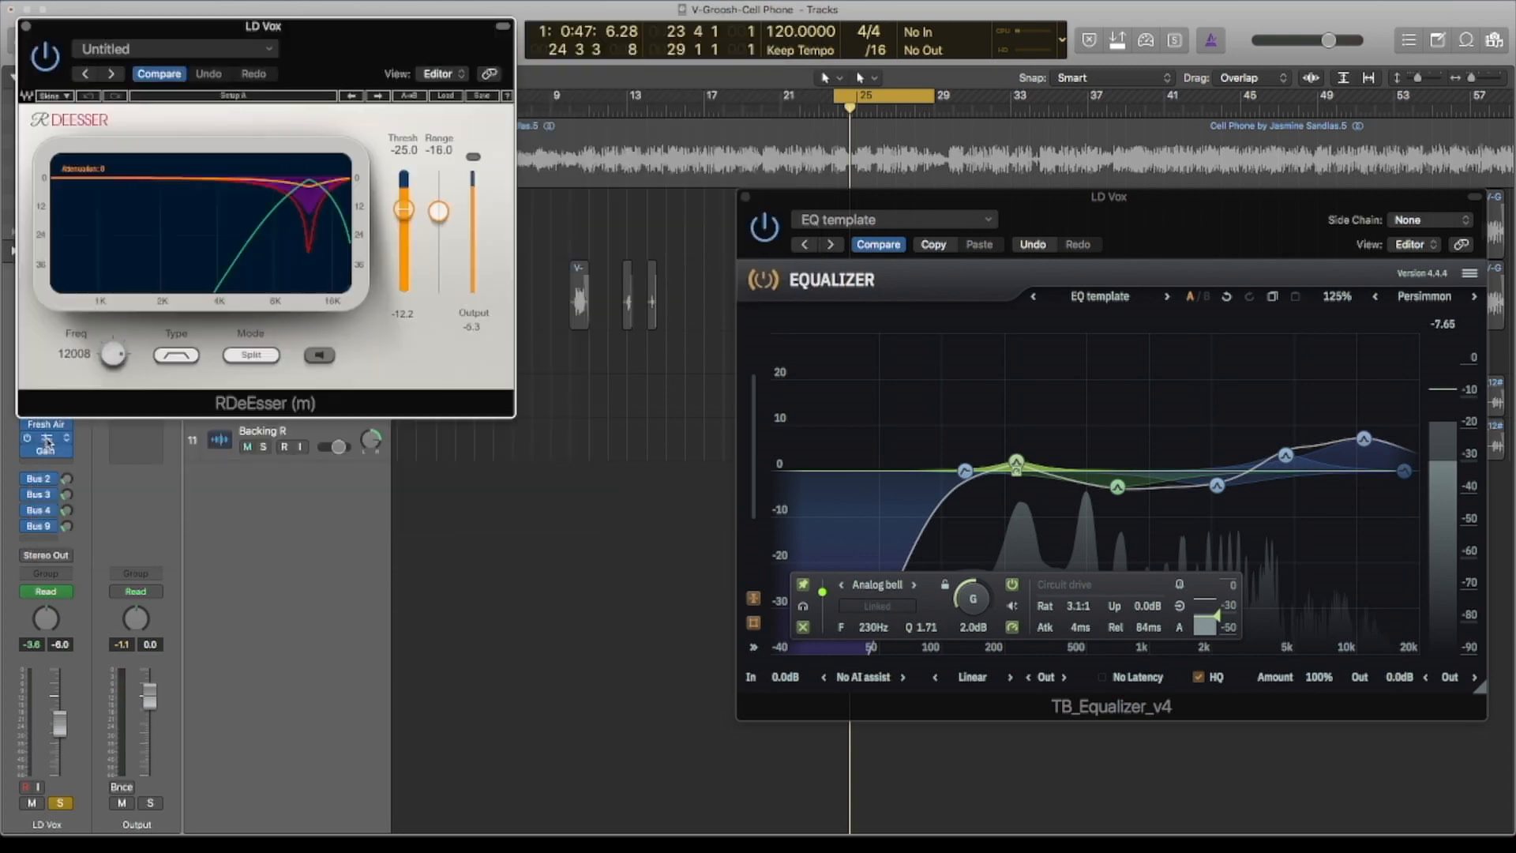
{"action": "left_click", "coordinate": [47, 450]}
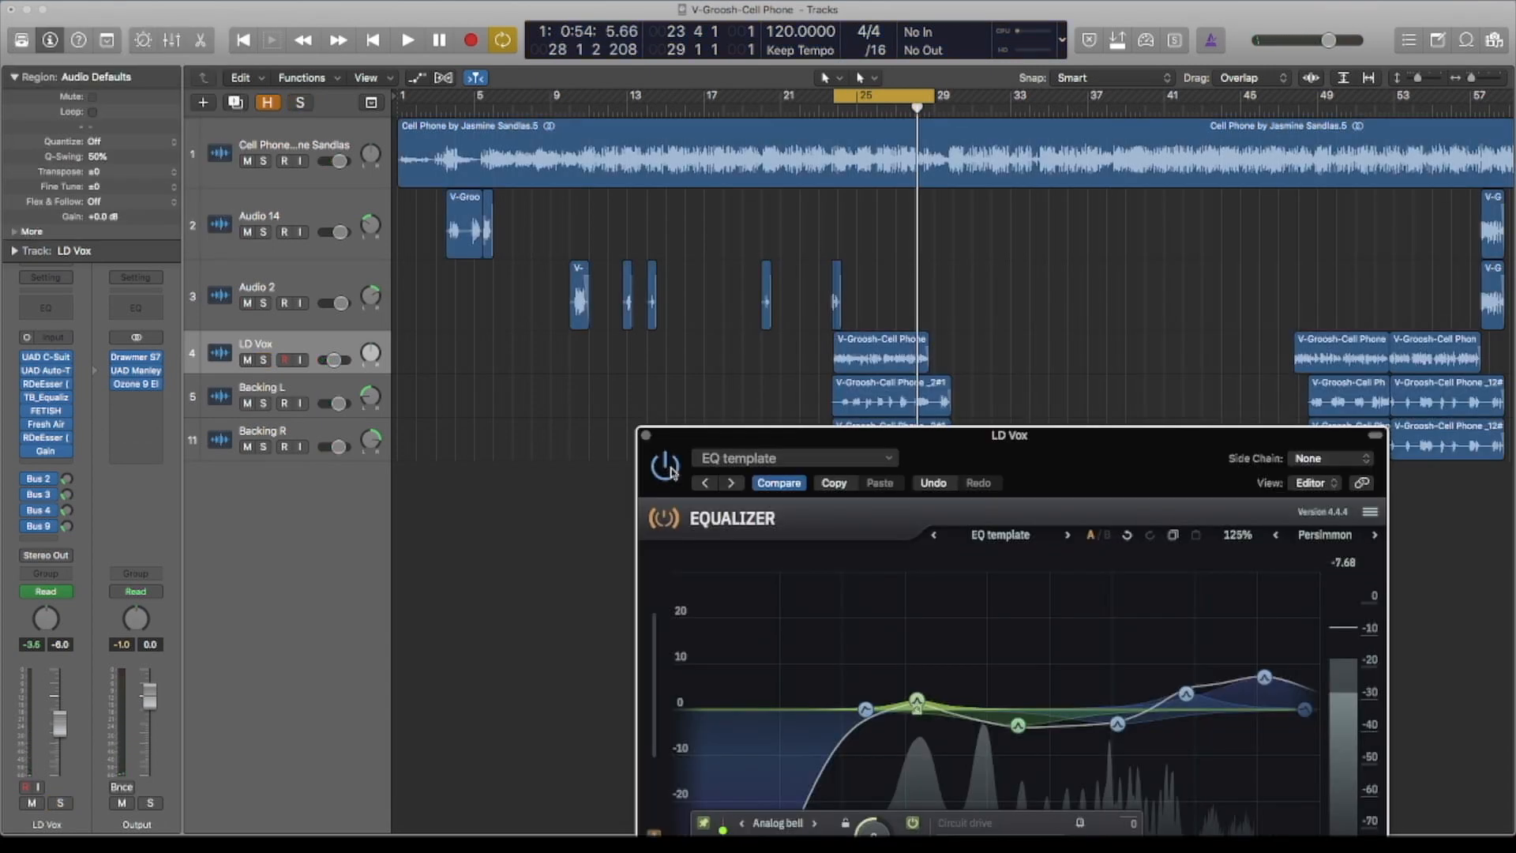
- Solo the LD Vox track and play it, bypass its equalizer to hear the vocal without EQ, and stop playback
{"action": "key", "text": "s"}
{"action": "key", "text": "space"}
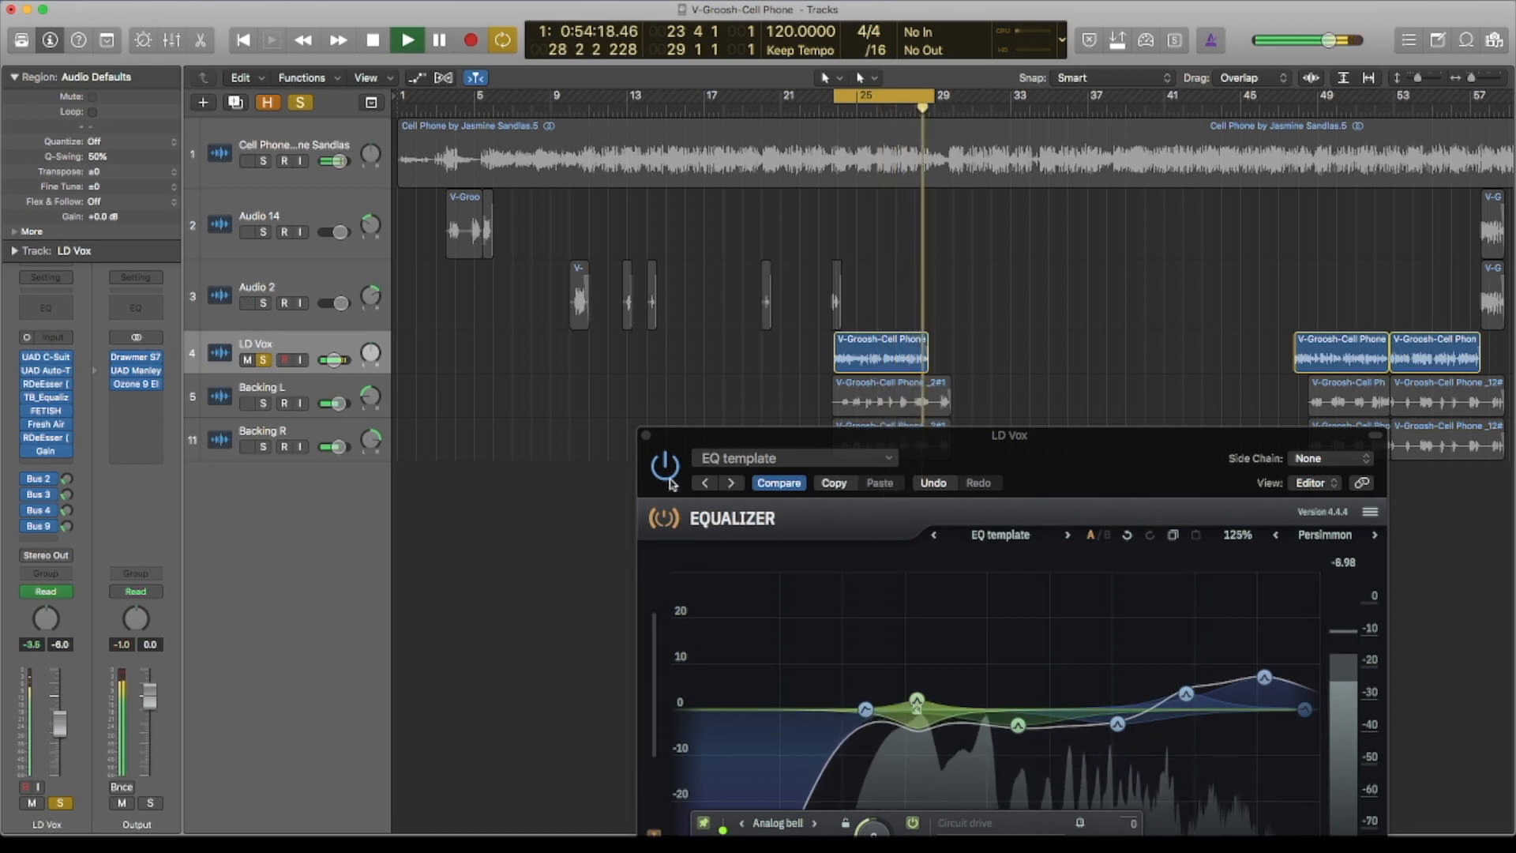
{"action": "left_click", "coordinate": [666, 473]}
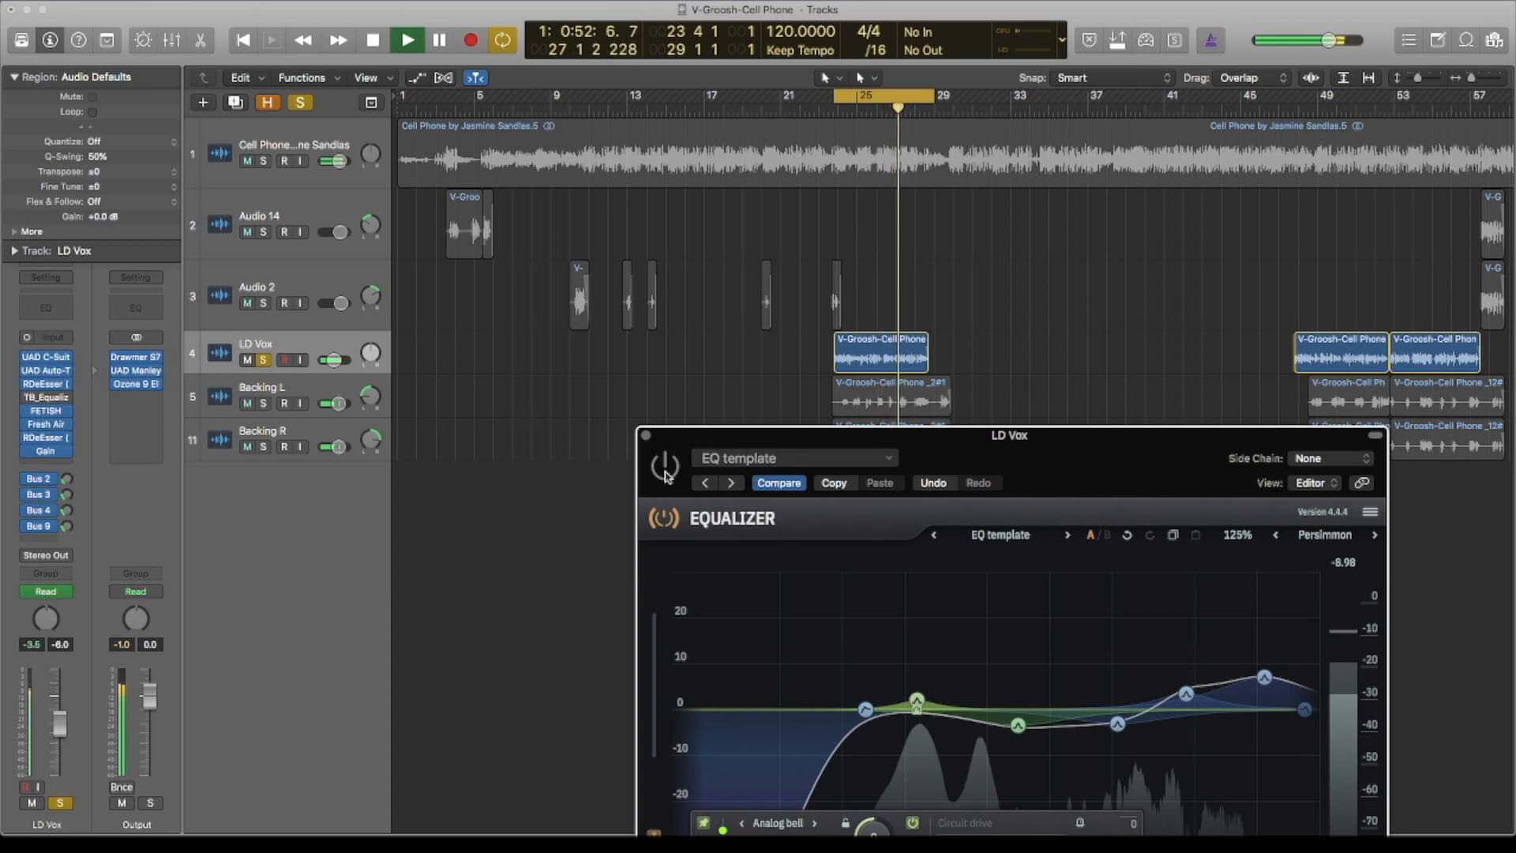
{"action": "key", "text": "space"}
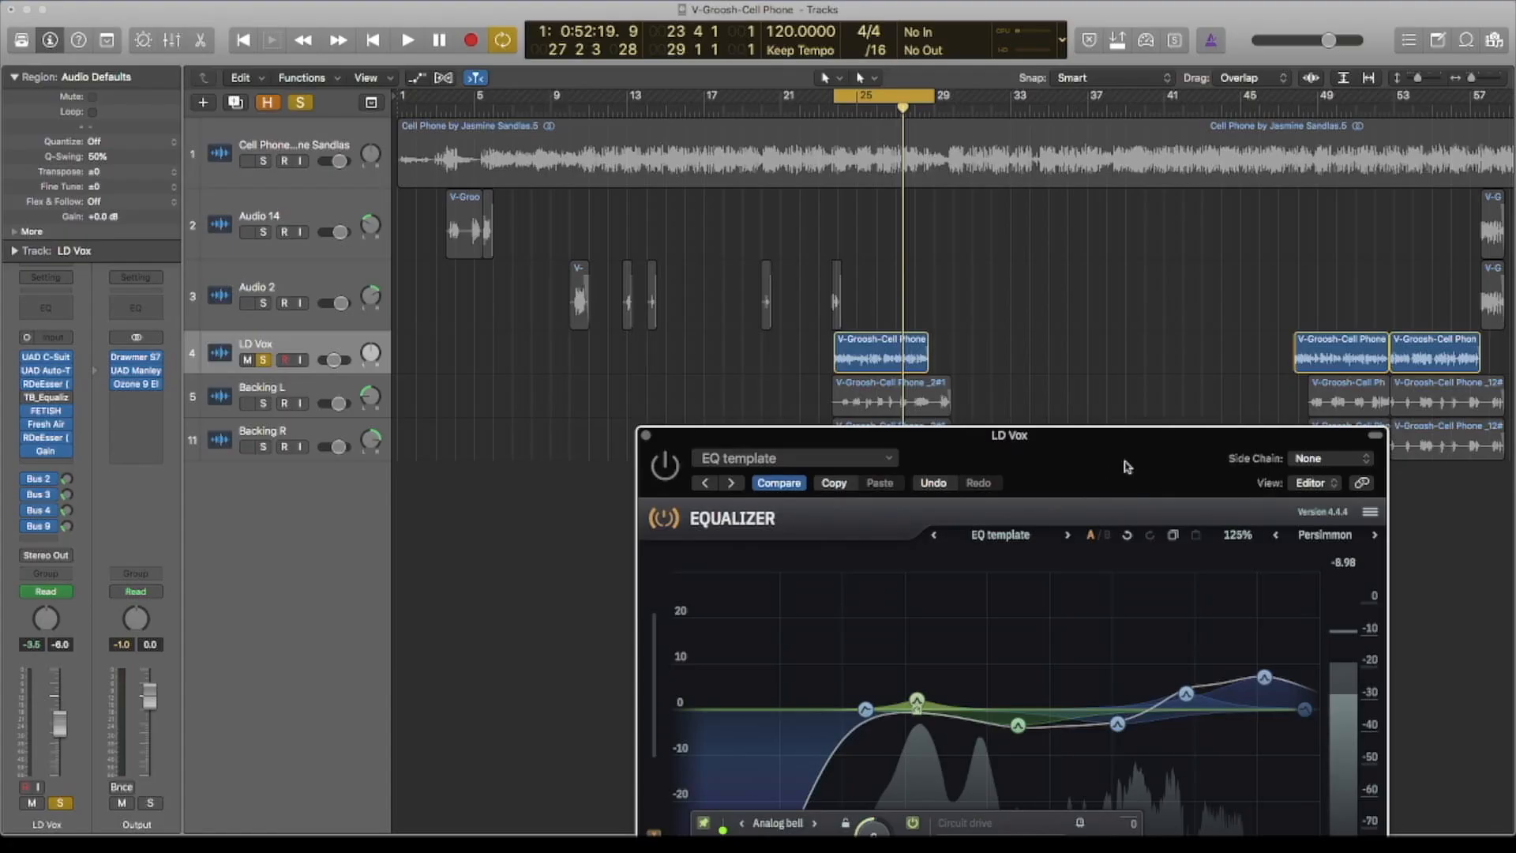
- Move the equalizer into full view and examine the settings of its 10800 Hz, 4529 Hz and upper-mid cut bands
{"action": "left_click_drag", "start_coordinate": [1126, 461], "coordinate": [1116, 289]}
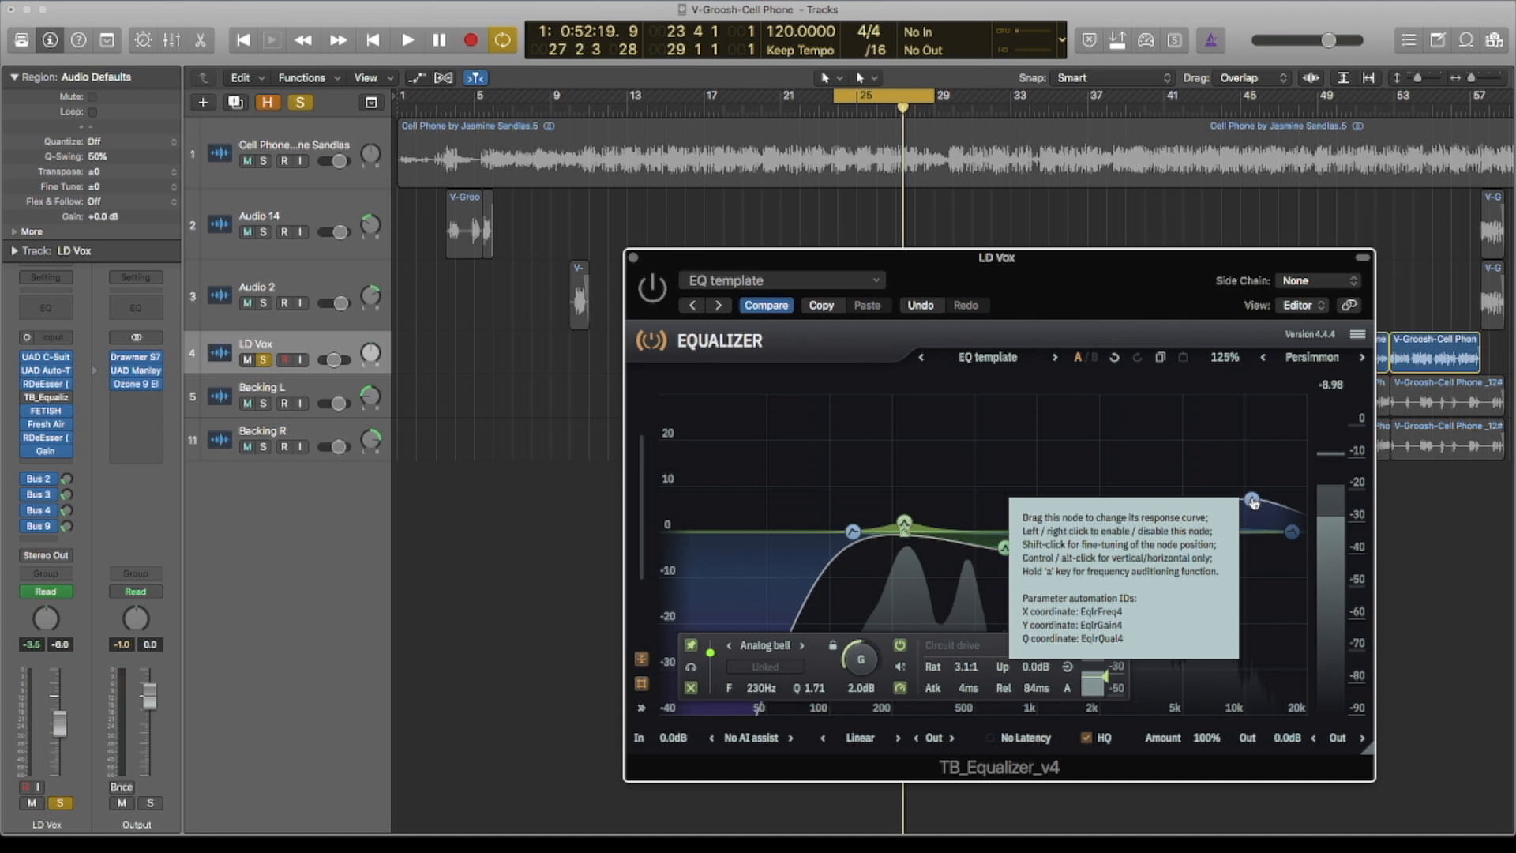
{"action": "left_click", "coordinate": [1254, 502]}
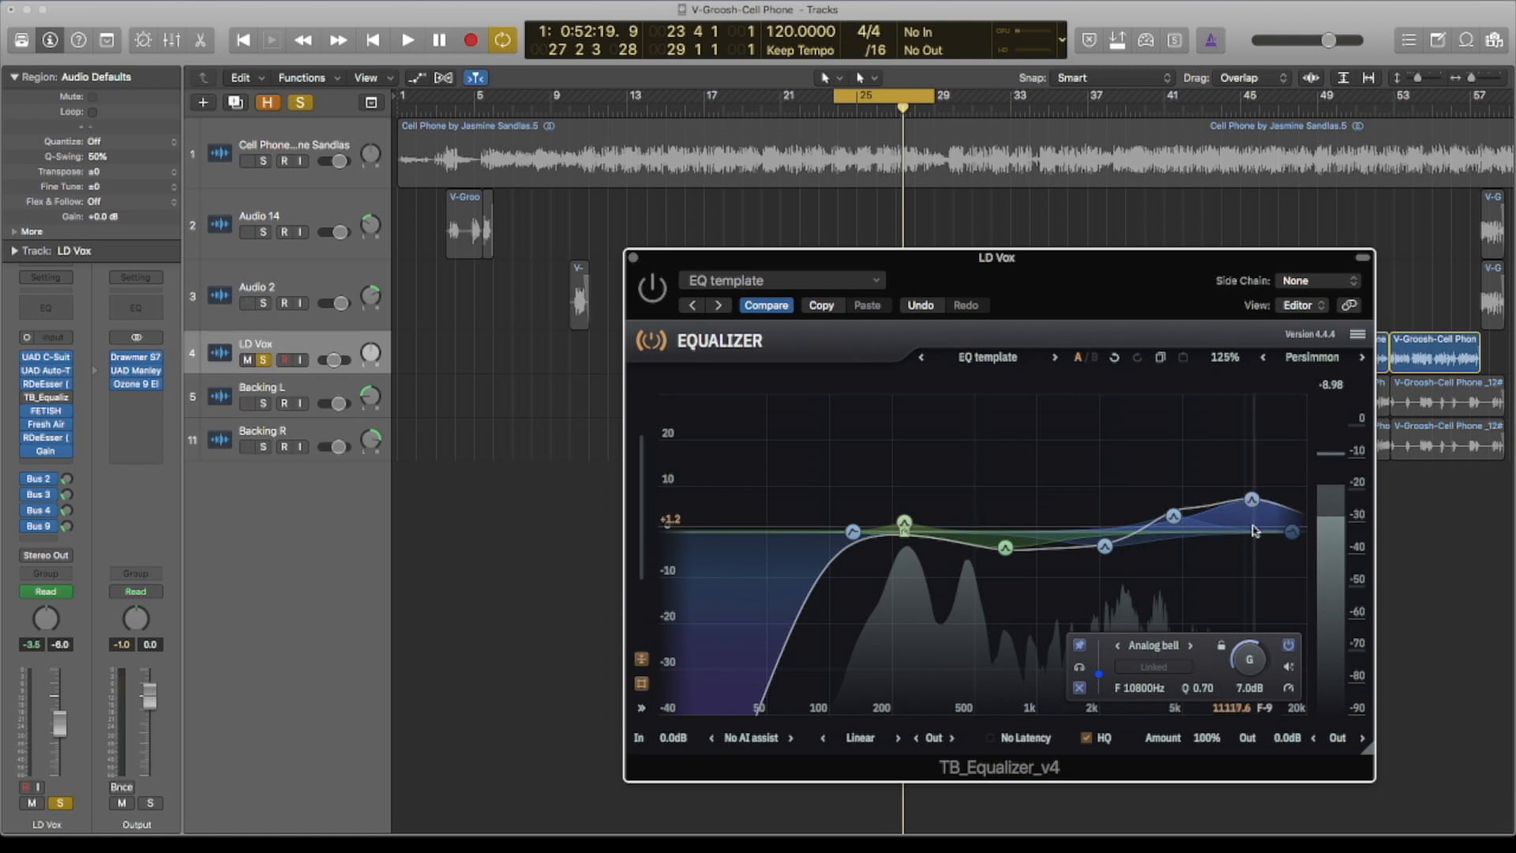
{"action": "left_click", "coordinate": [1175, 517]}
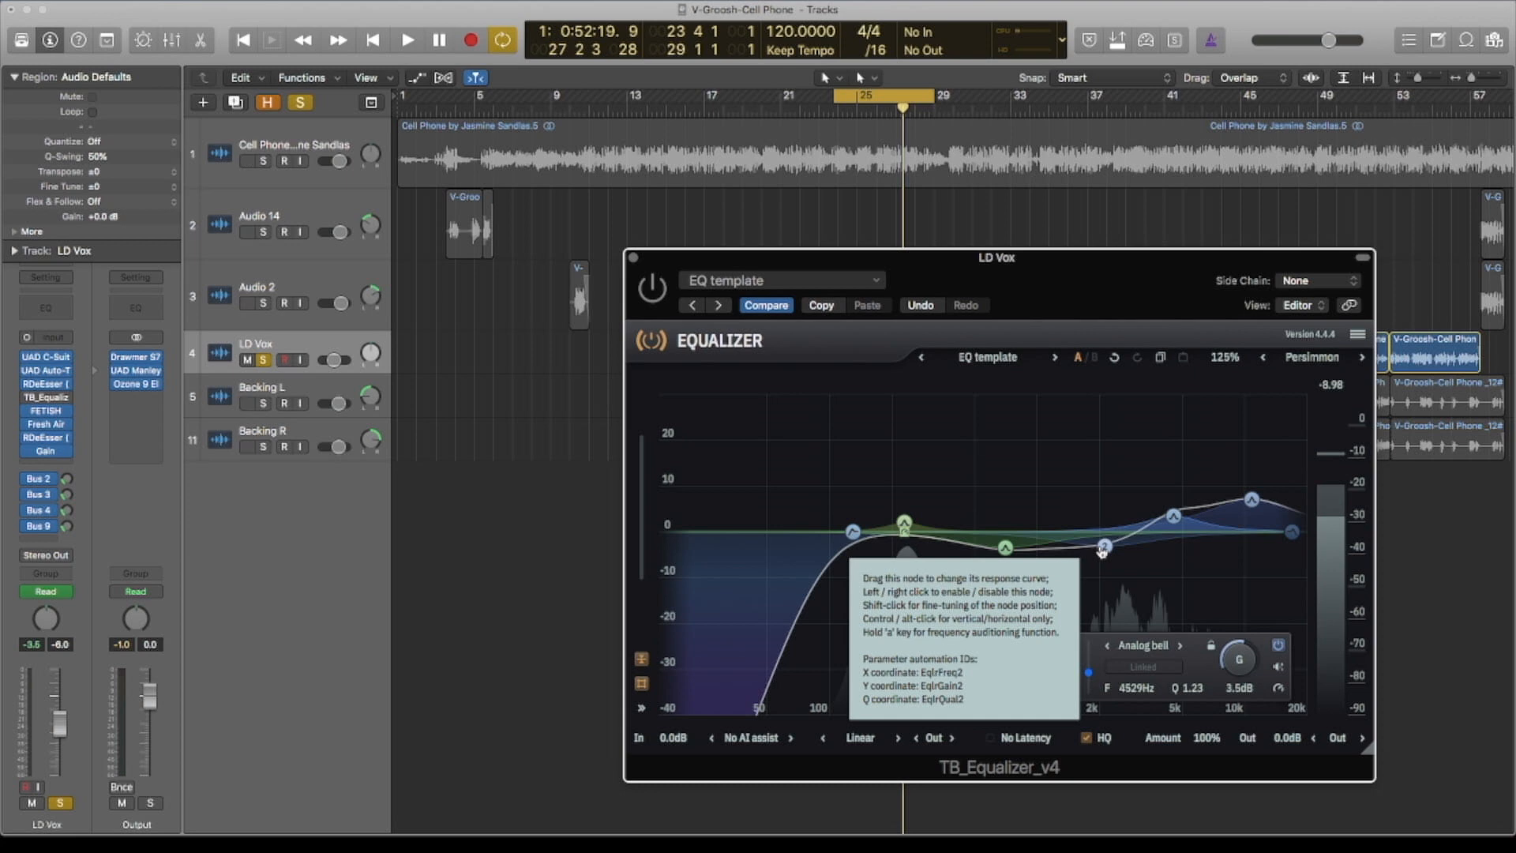
{"action": "left_click", "coordinate": [1104, 548]}
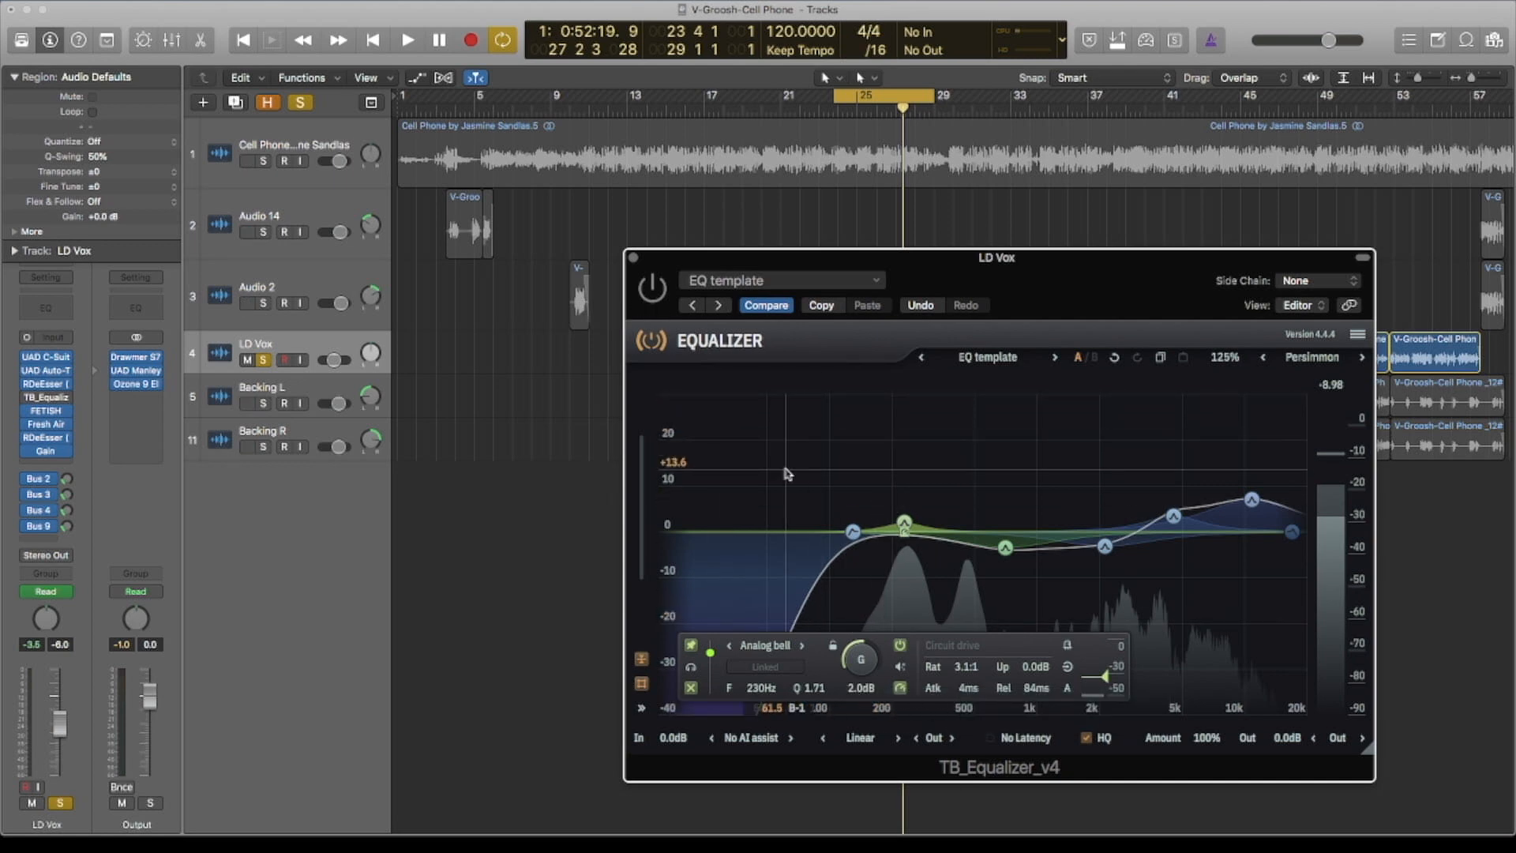
- Play the vocal and switch the dynamic 230 Hz band off and on again to compare its effect
{"action": "key", "text": "space"}
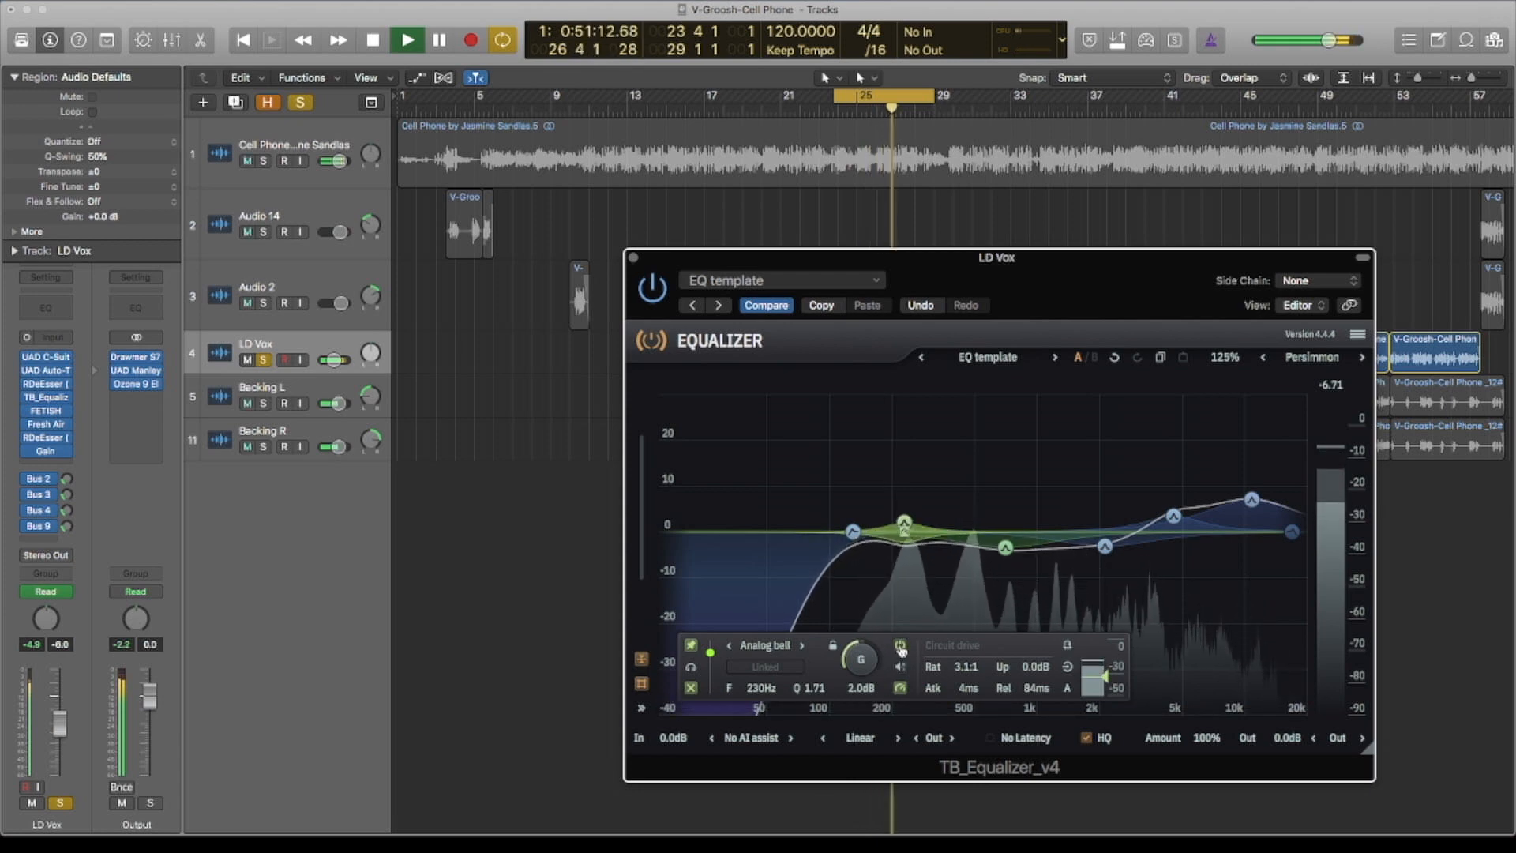
{"action": "left_click", "coordinate": [900, 646]}
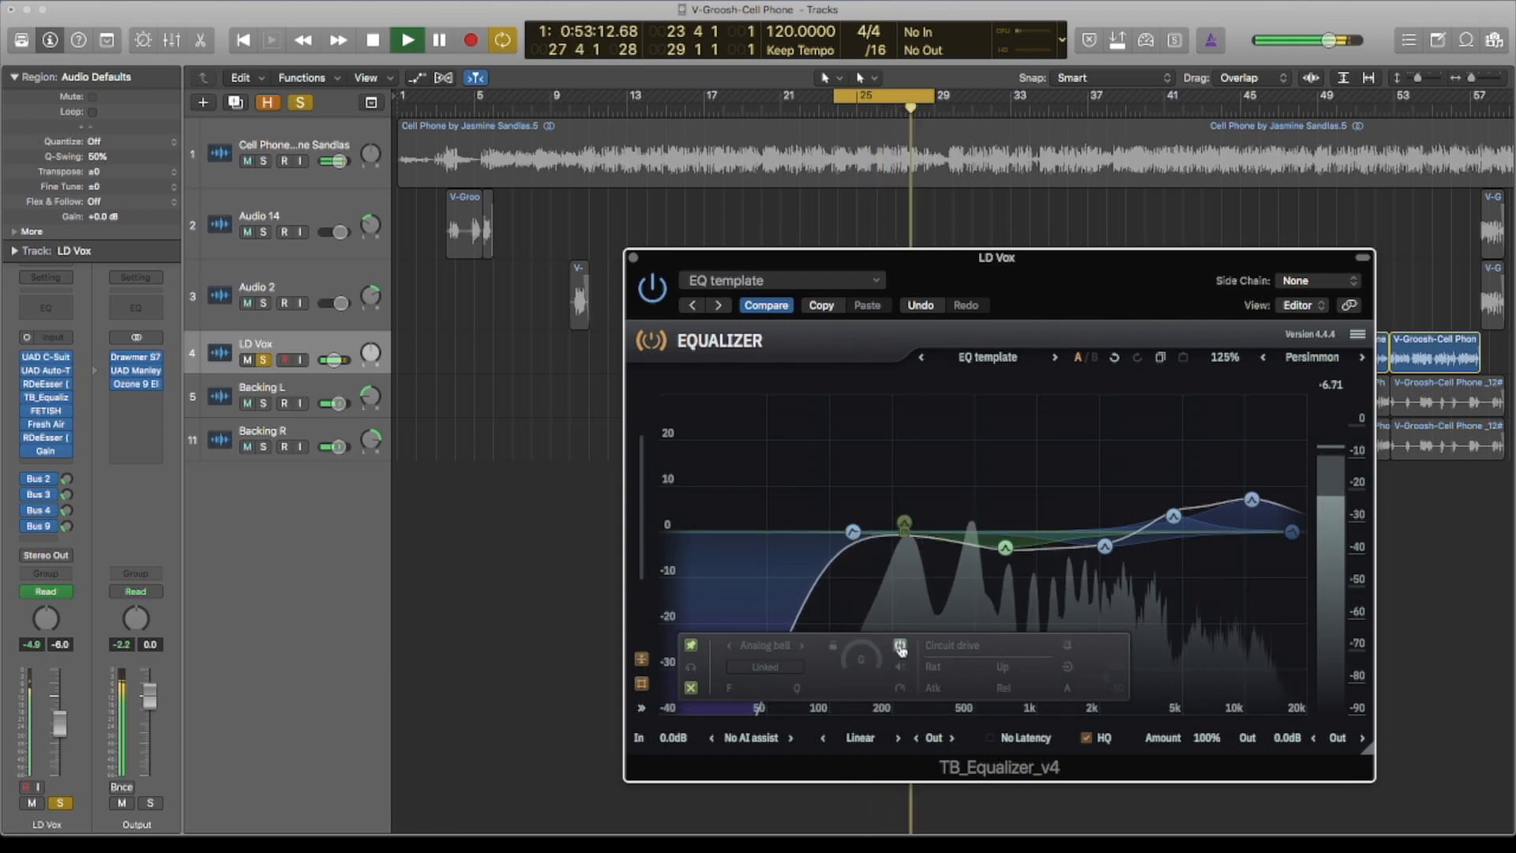
{"action": "left_click", "coordinate": [899, 646]}
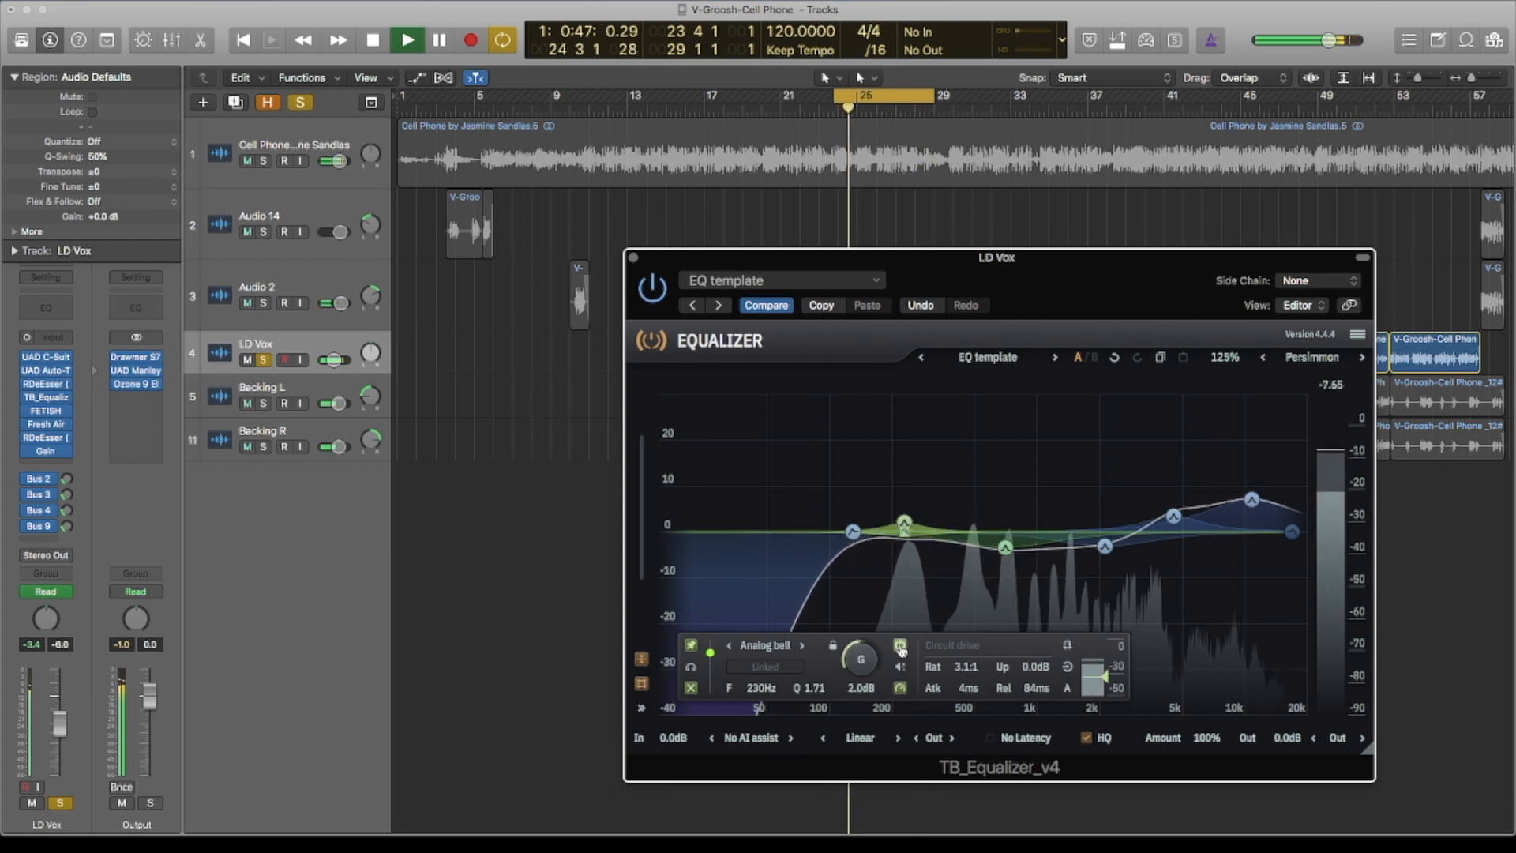
{"action": "key", "text": "space"}
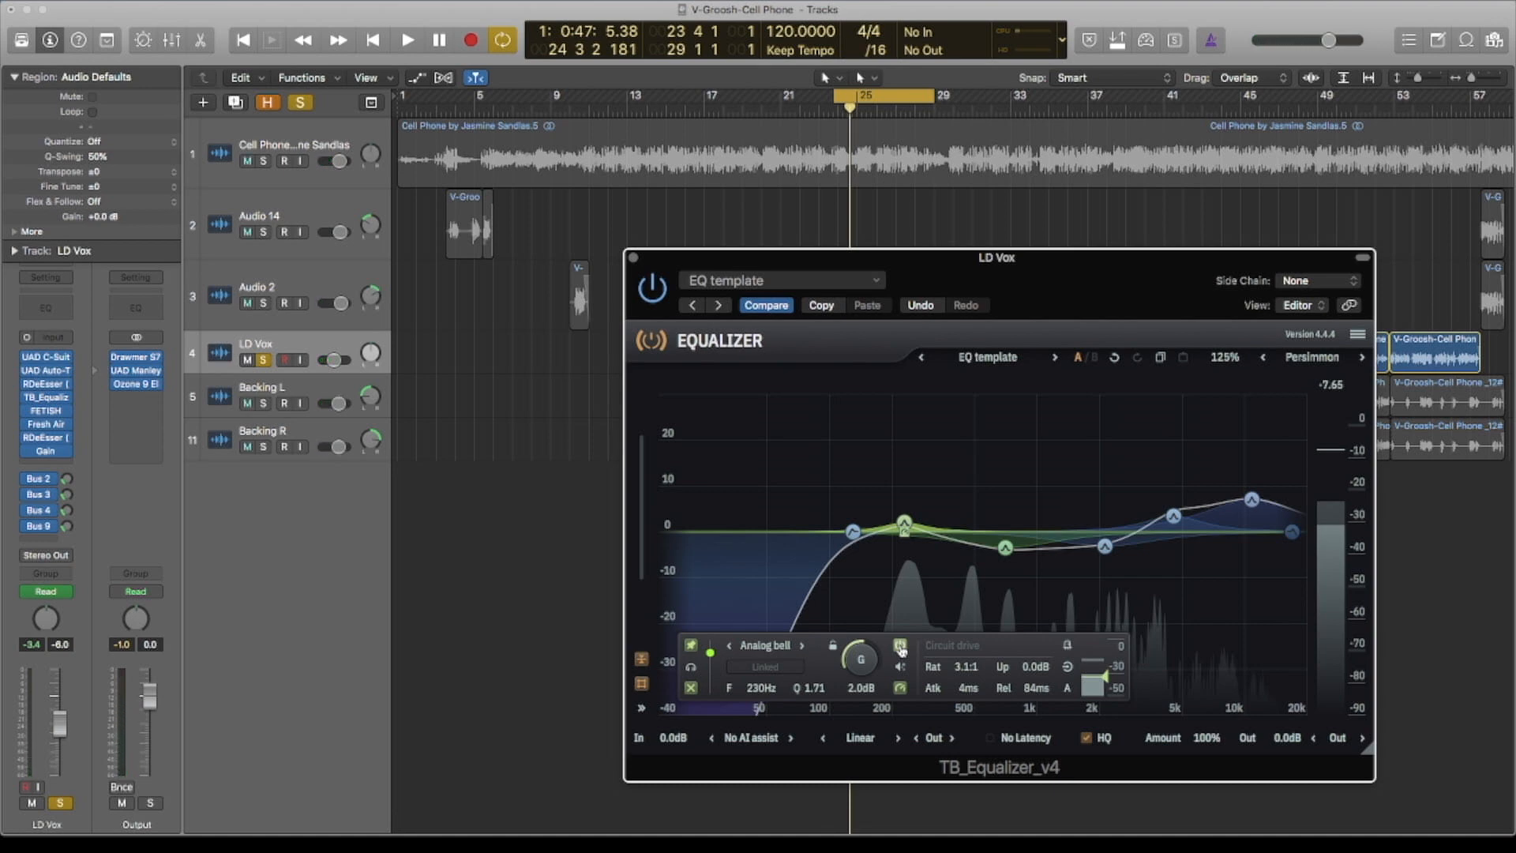
- Audition the 230 Hz band in isolation during playback, turn its solo off and stop playback
{"action": "key", "text": "space"}
{"action": "left_click", "coordinate": [690, 667]}
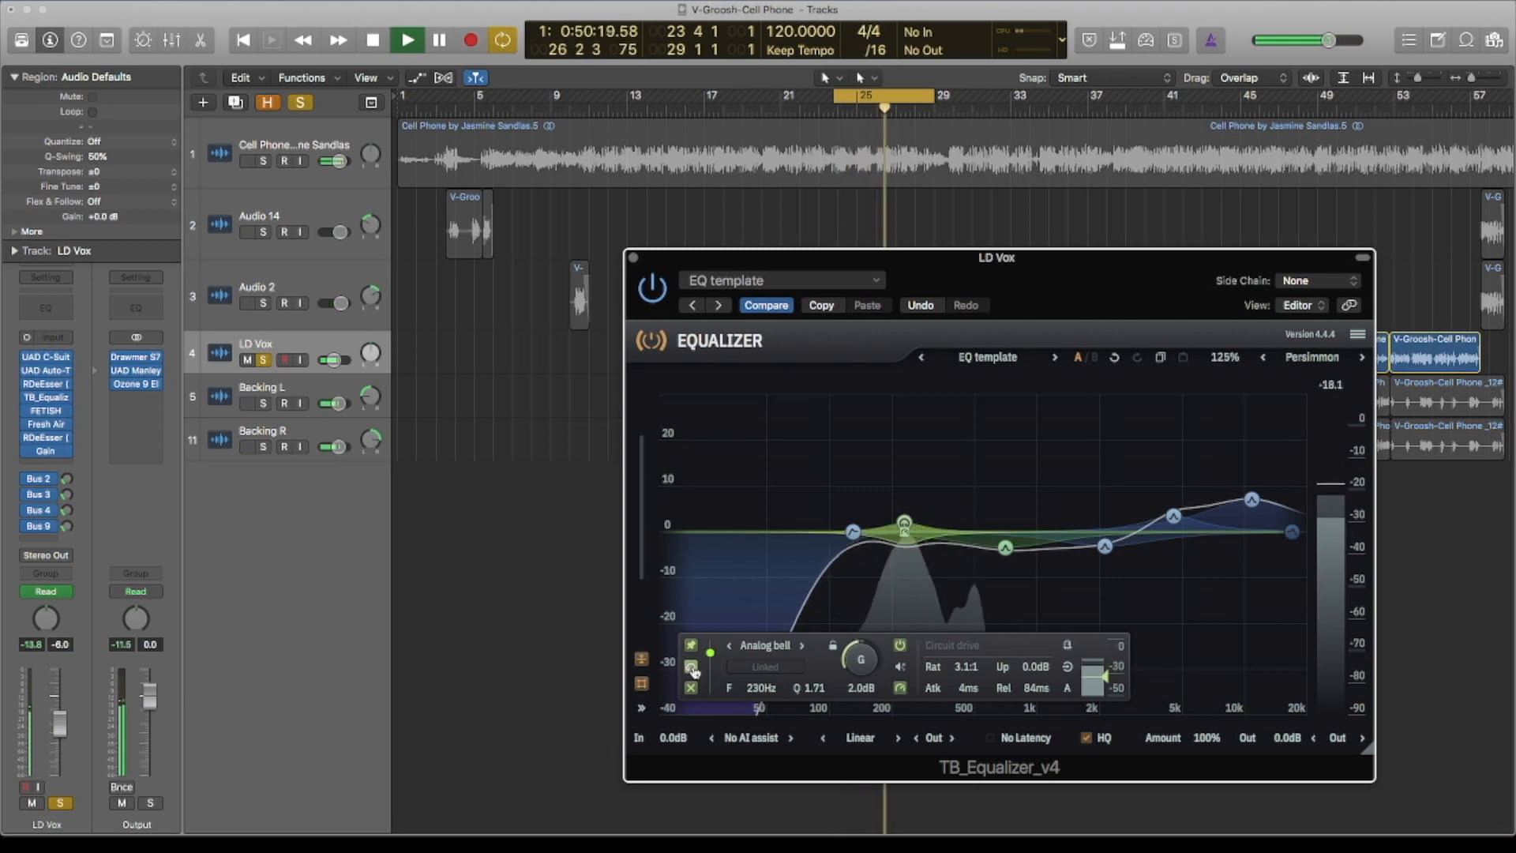
{"action": "left_click", "coordinate": [692, 668]}
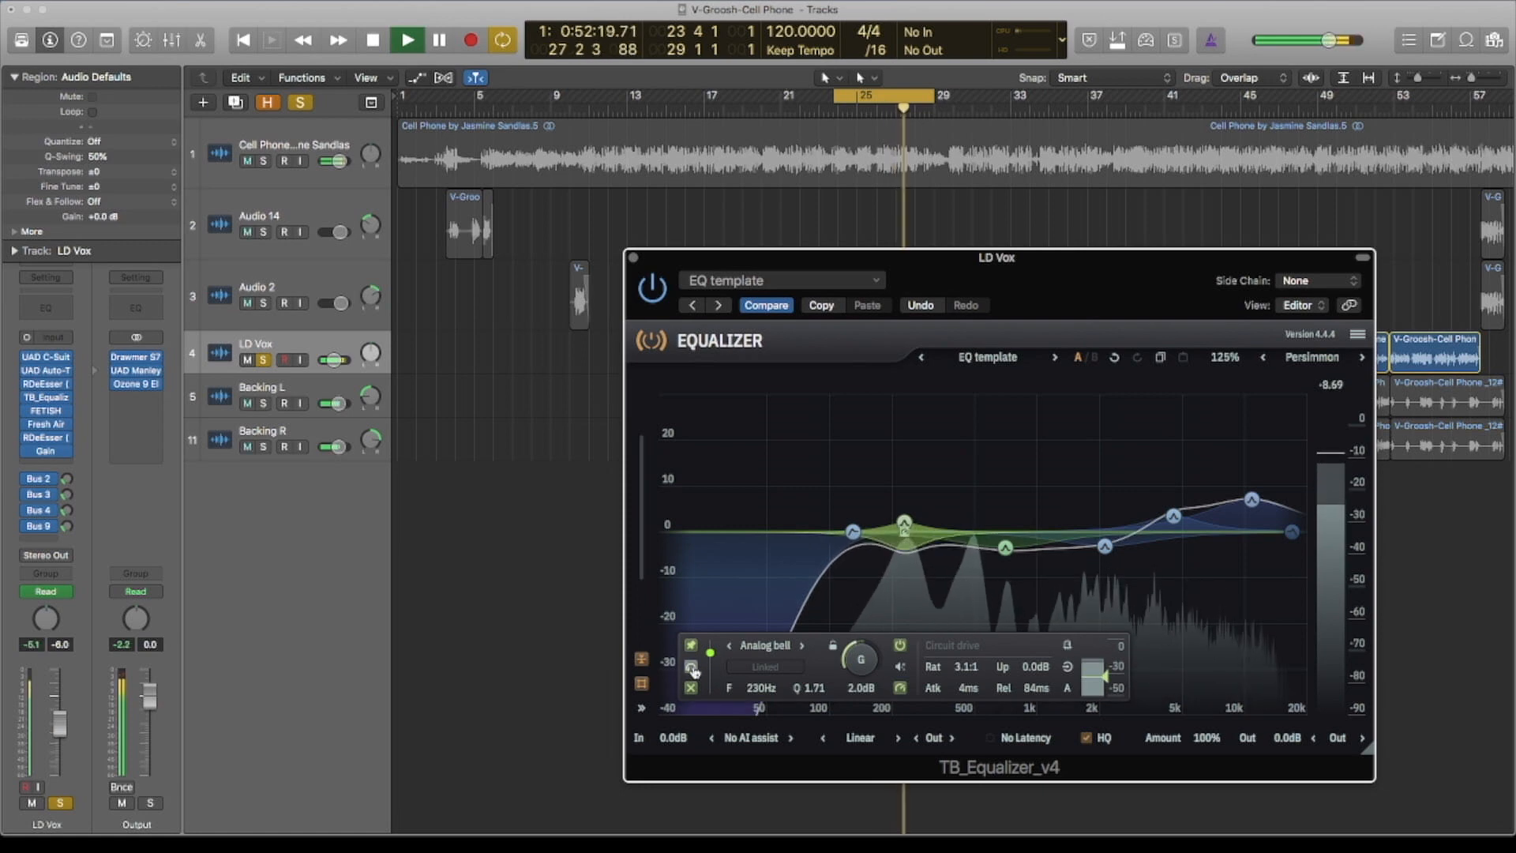
{"action": "key", "text": "space"}
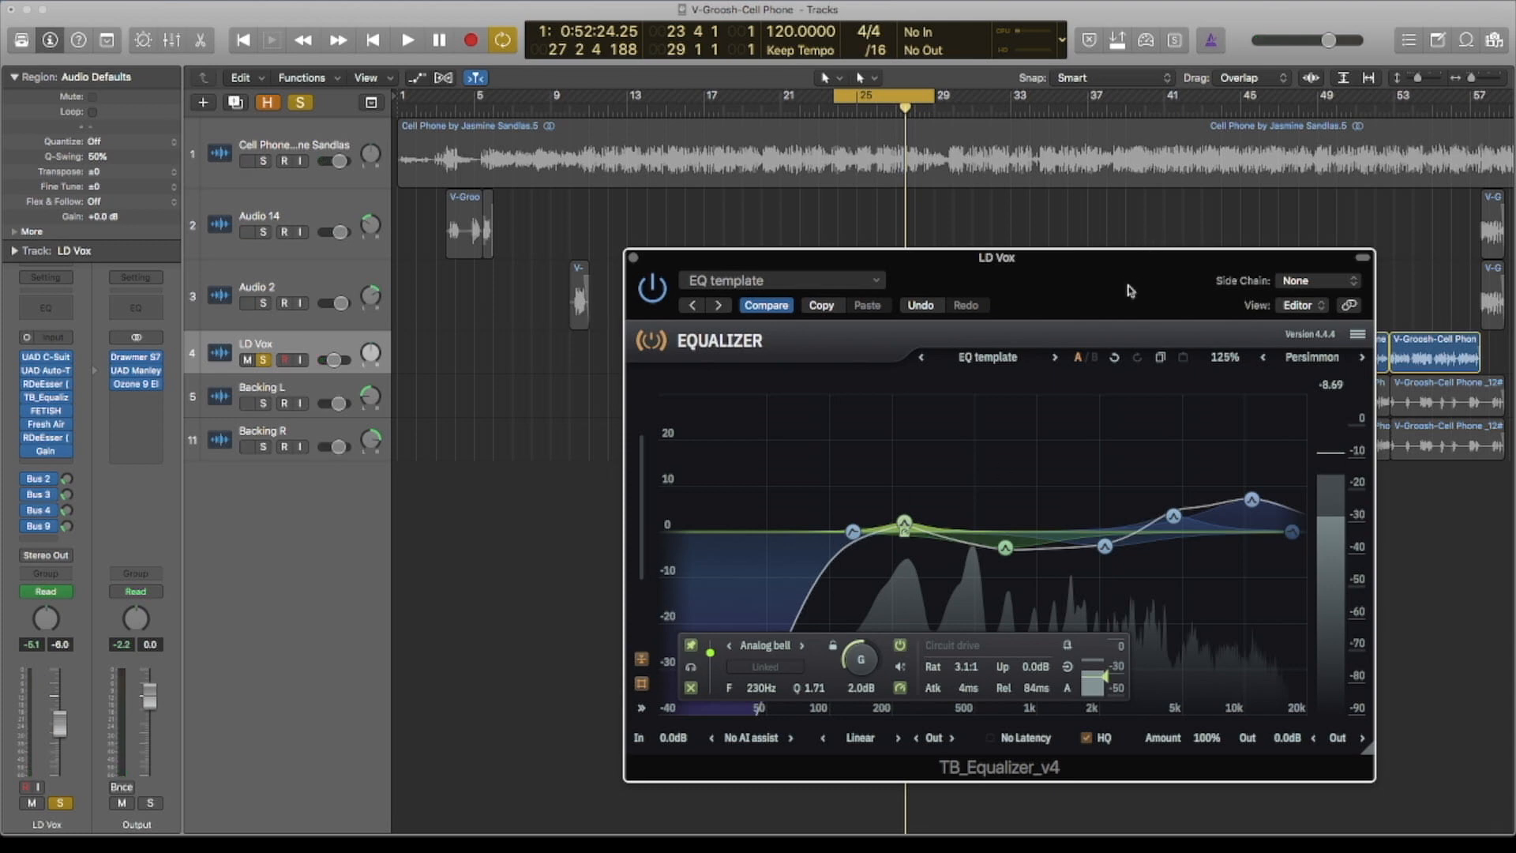
- Audition the 10800 Hz and 705 Hz equalizer bands while playing the vocal
{"action": "left_click_drag", "start_coordinate": [1130, 289], "coordinate": [1105, 253]}
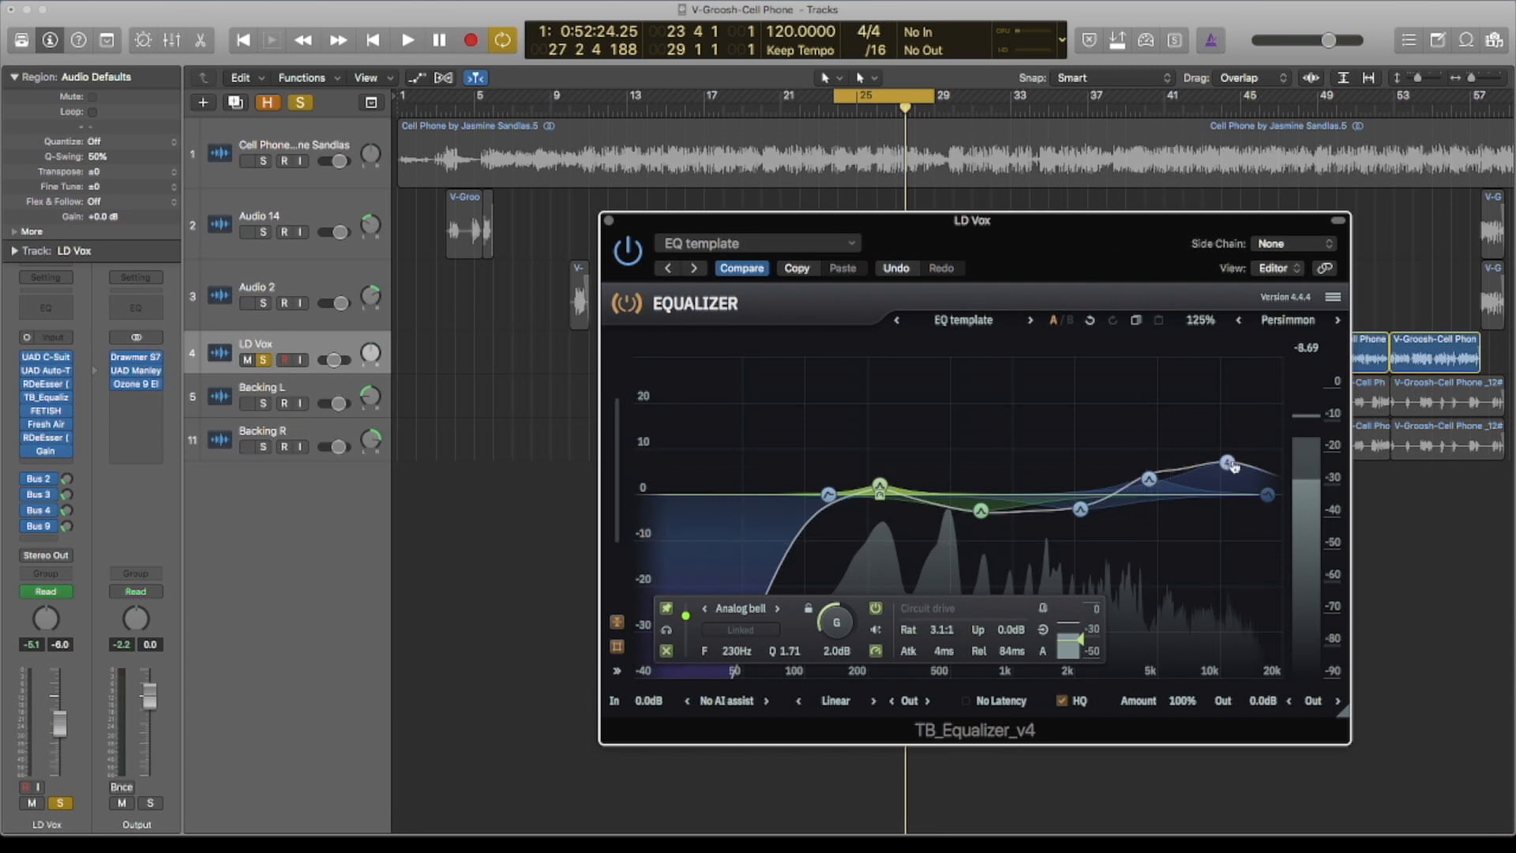
{"action": "key", "text": "space"}
{"action": "left_click", "coordinate": [1228, 463]}
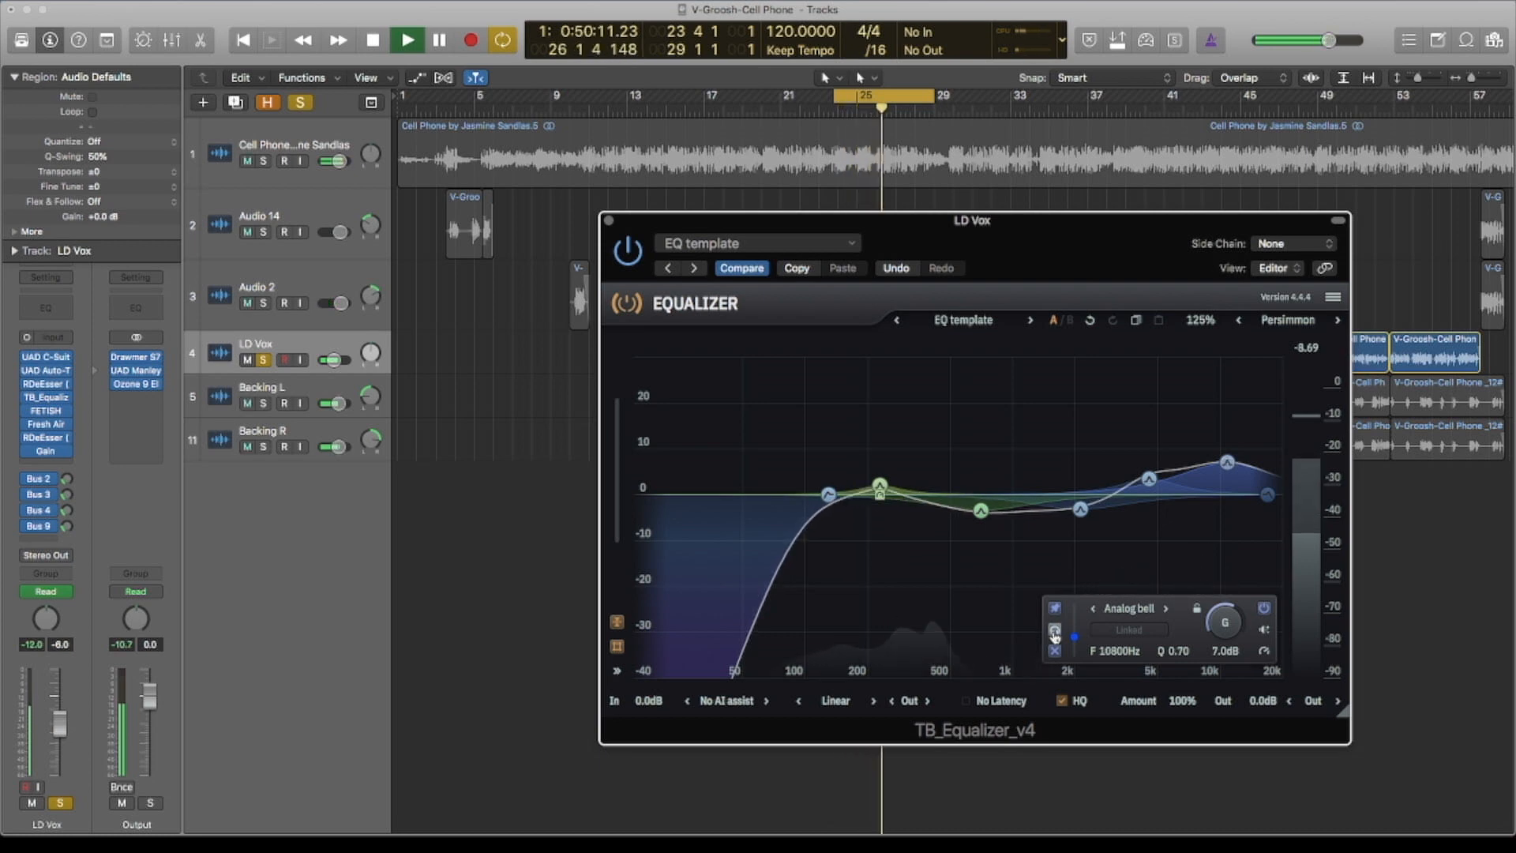
{"action": "key", "text": "space"}
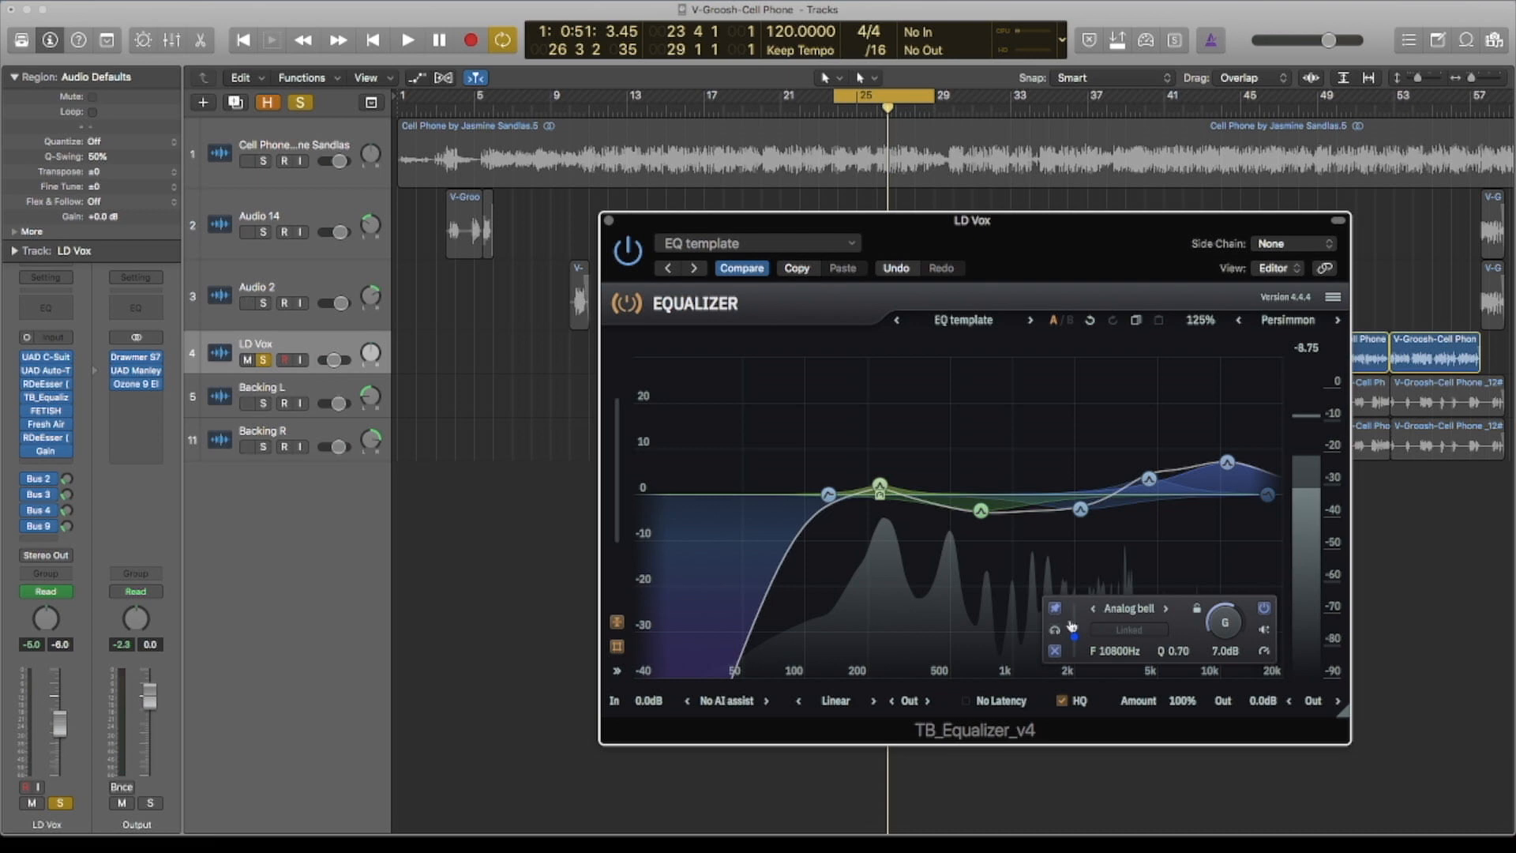
{"action": "left_click", "coordinate": [981, 514]}
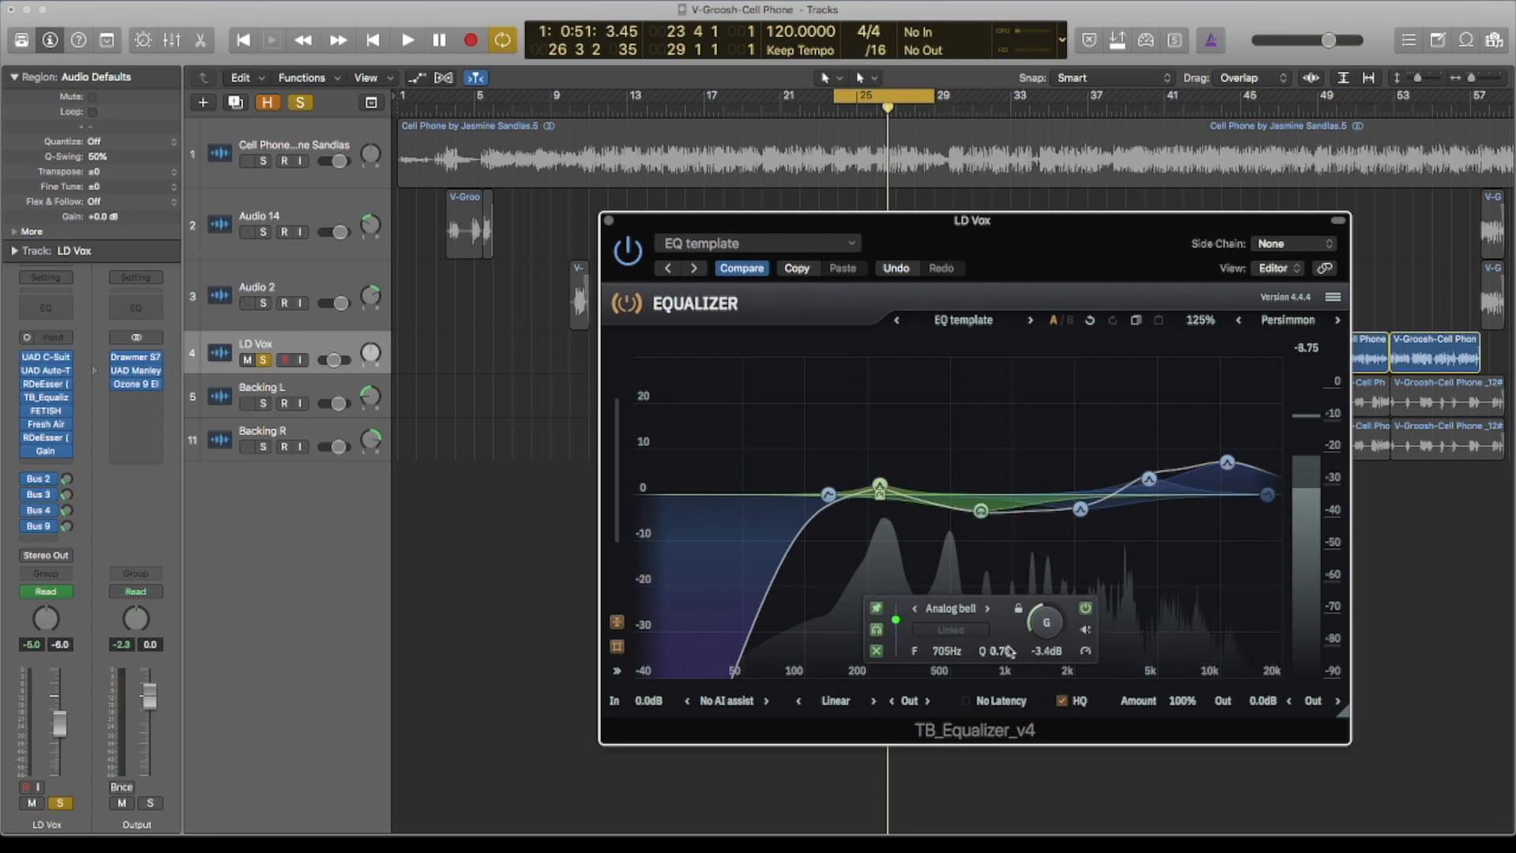
{"action": "key", "text": "space"}
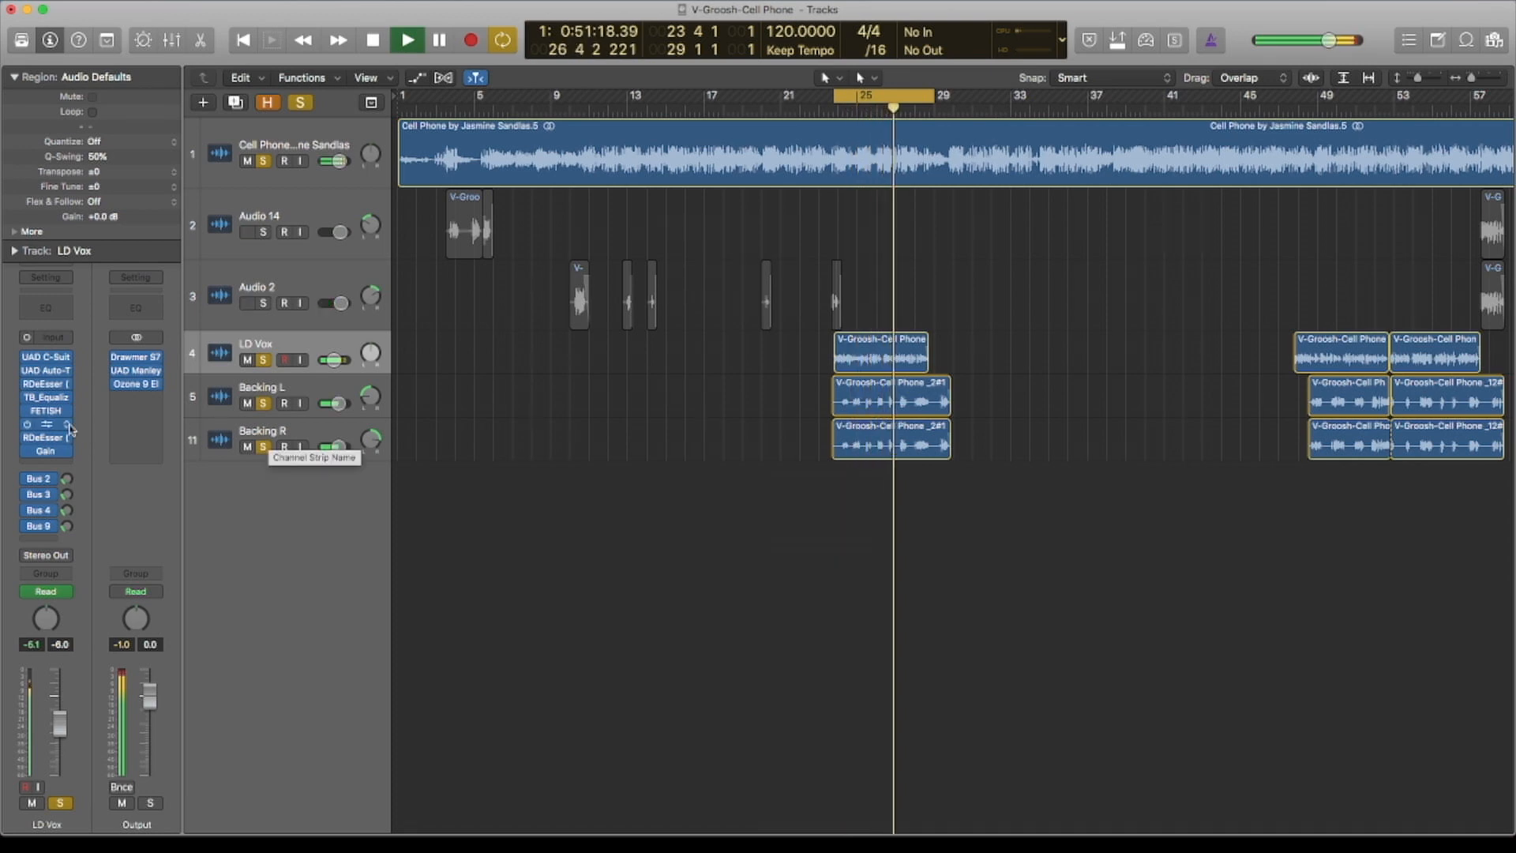
- Toggle the TB_Equalizer insert on LD Vox to compare it within the playing mix, and stop playback
{"action": "left_click", "coordinate": [28, 399]}
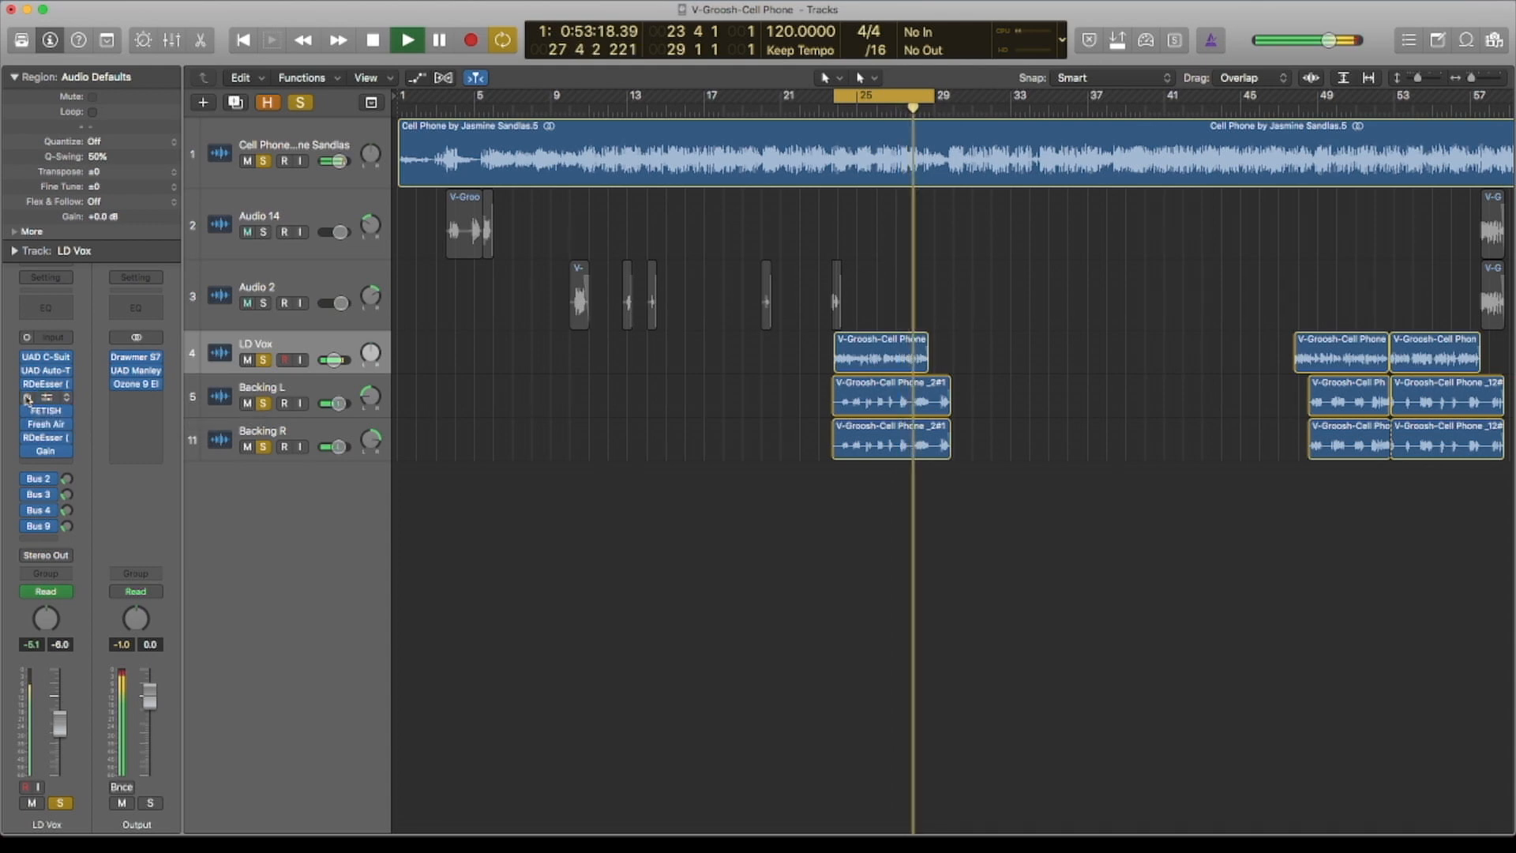
{"action": "key", "text": "space"}
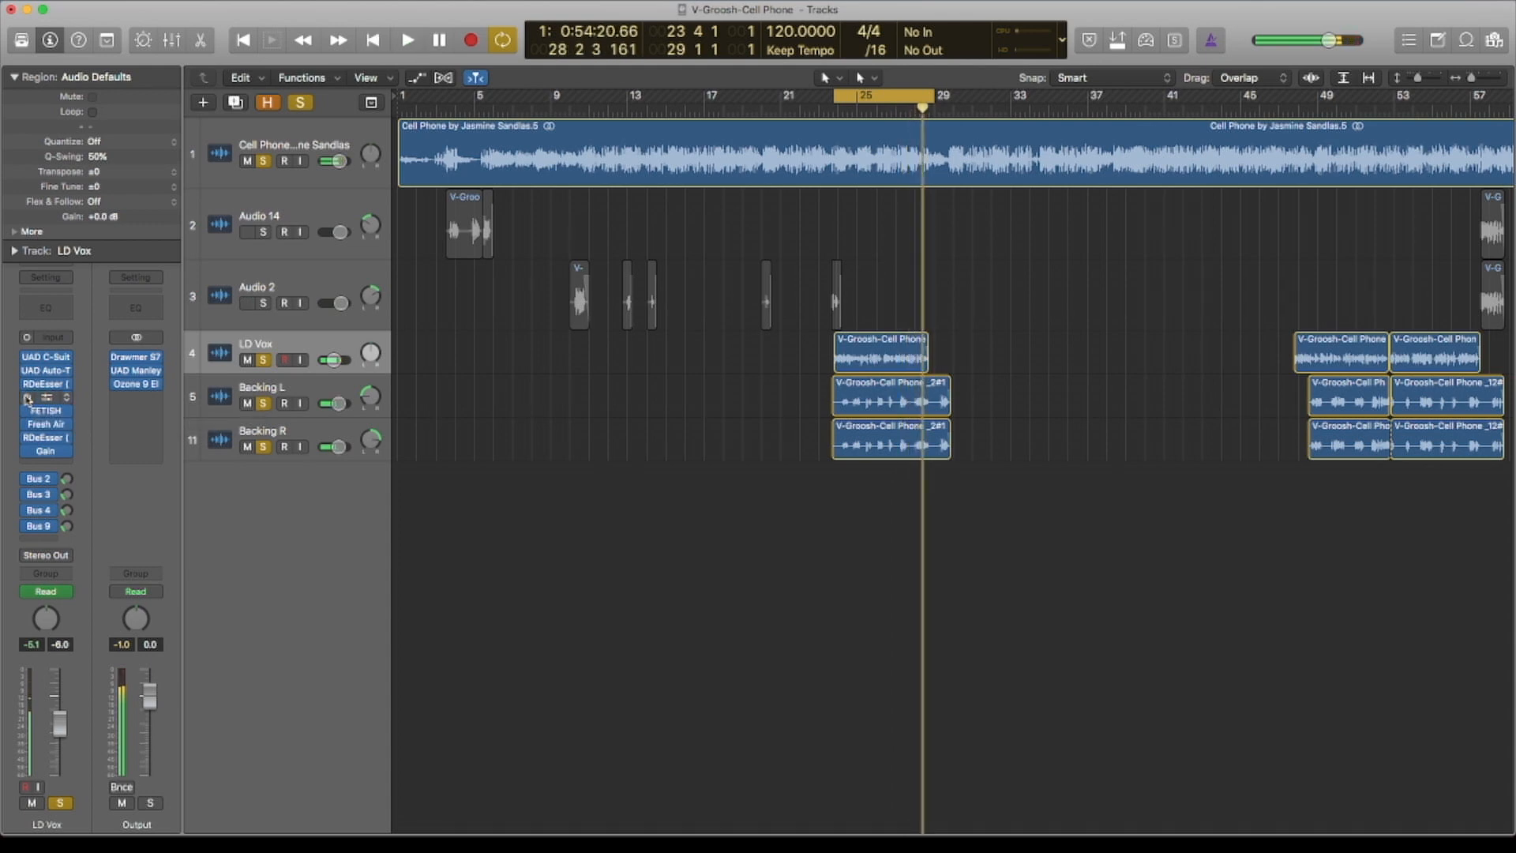